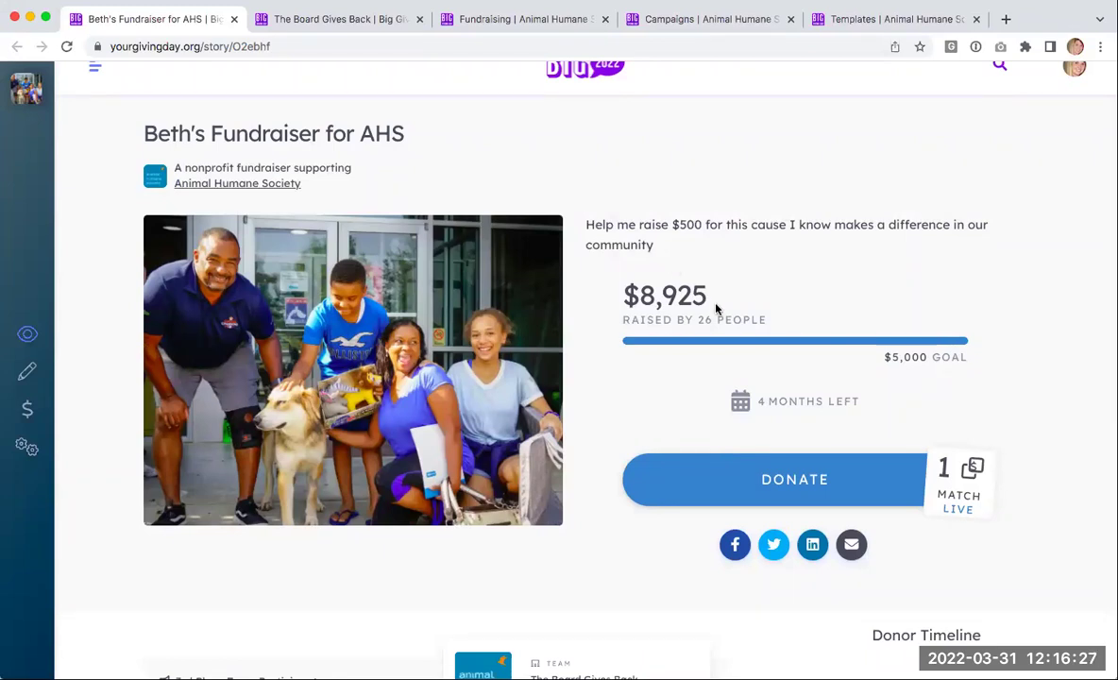
Review the AHS fundraiser page's donation progress, team card, donor timeline, story and $500 matching challenge.
scroll(716, 309, down, 2)
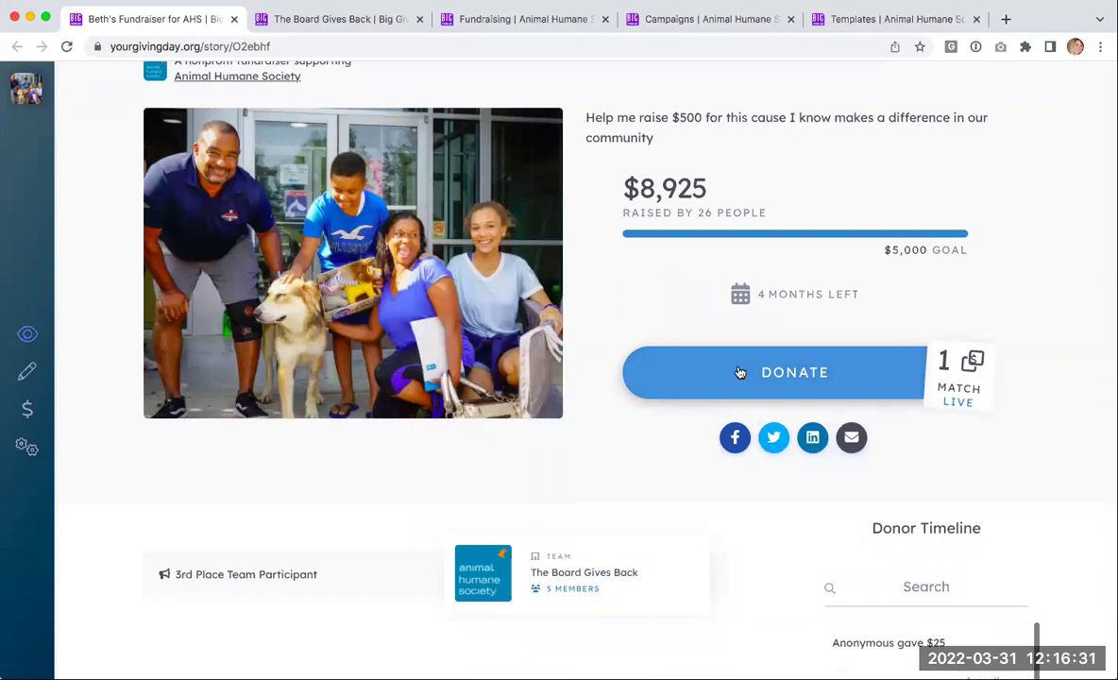
scroll(741, 373, down, 1)
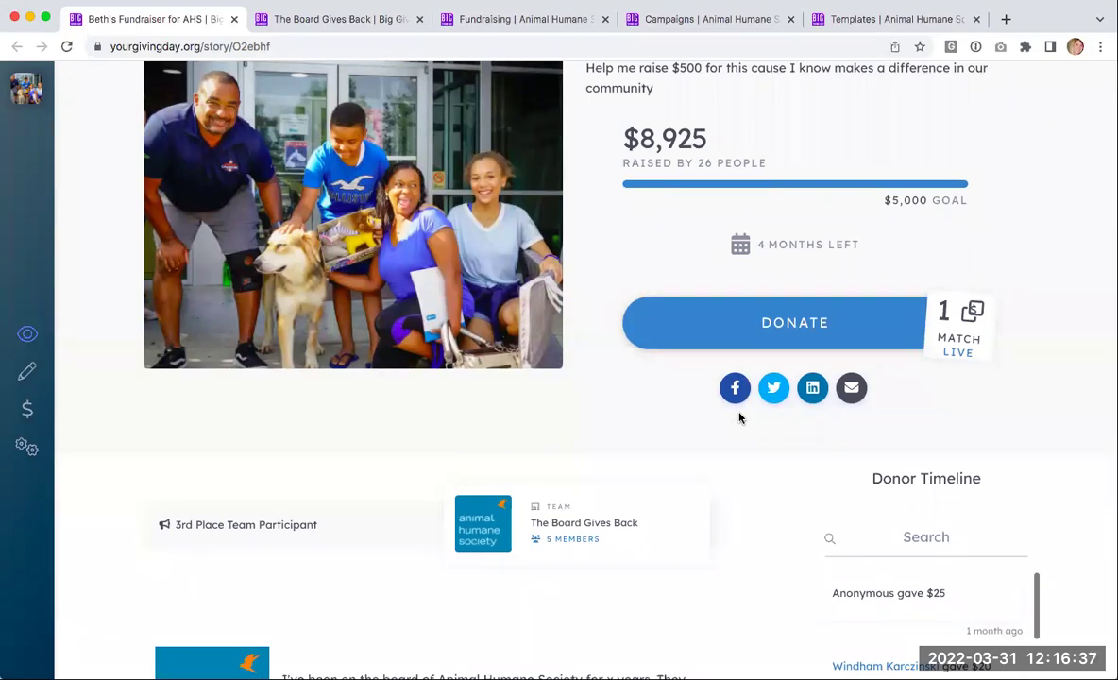
scroll(739, 417, down, 2)
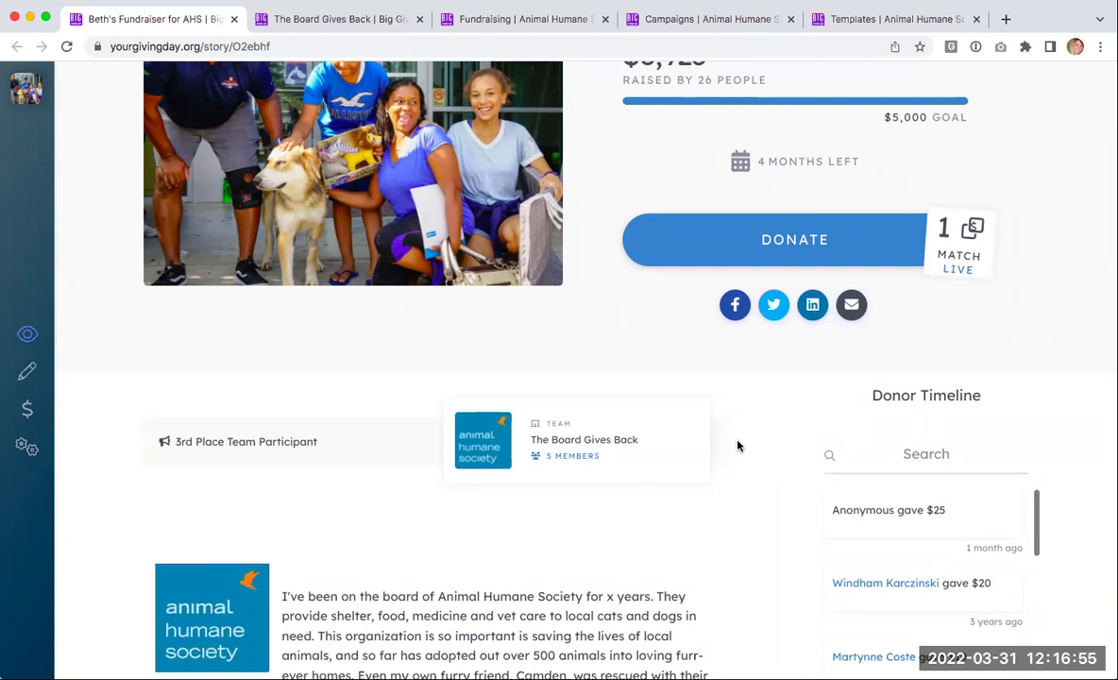
scroll(738, 446, down, 5)
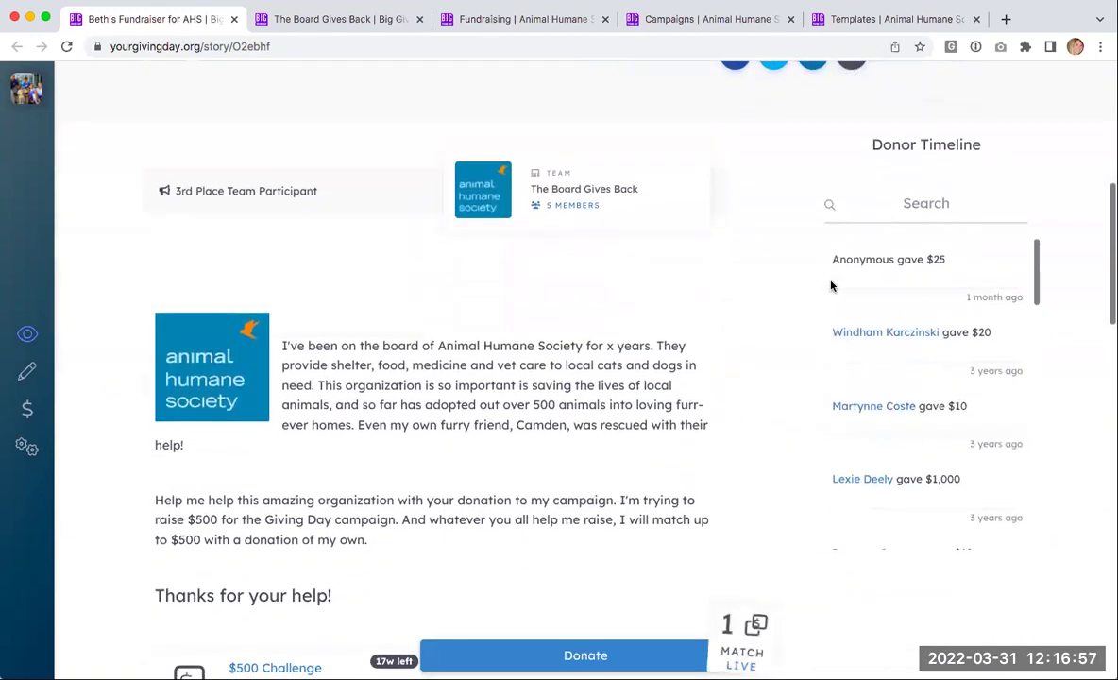
scroll(834, 284, down, 3)
scroll(836, 287, down, 2)
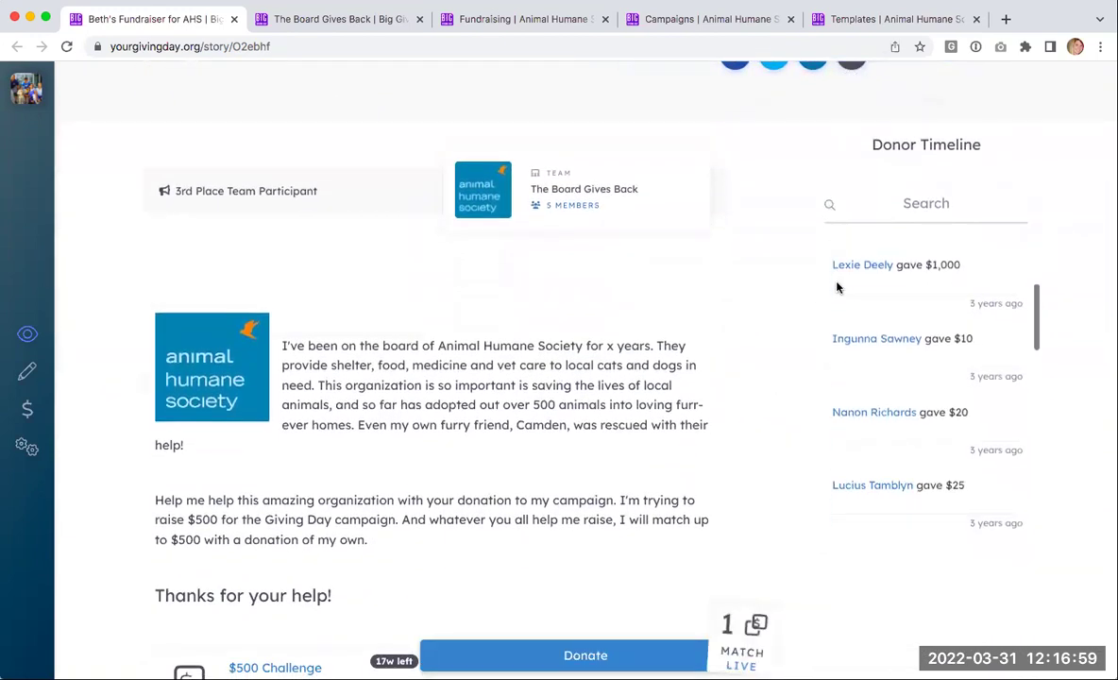
scroll(835, 287, up, 2)
scroll(837, 287, up, 2)
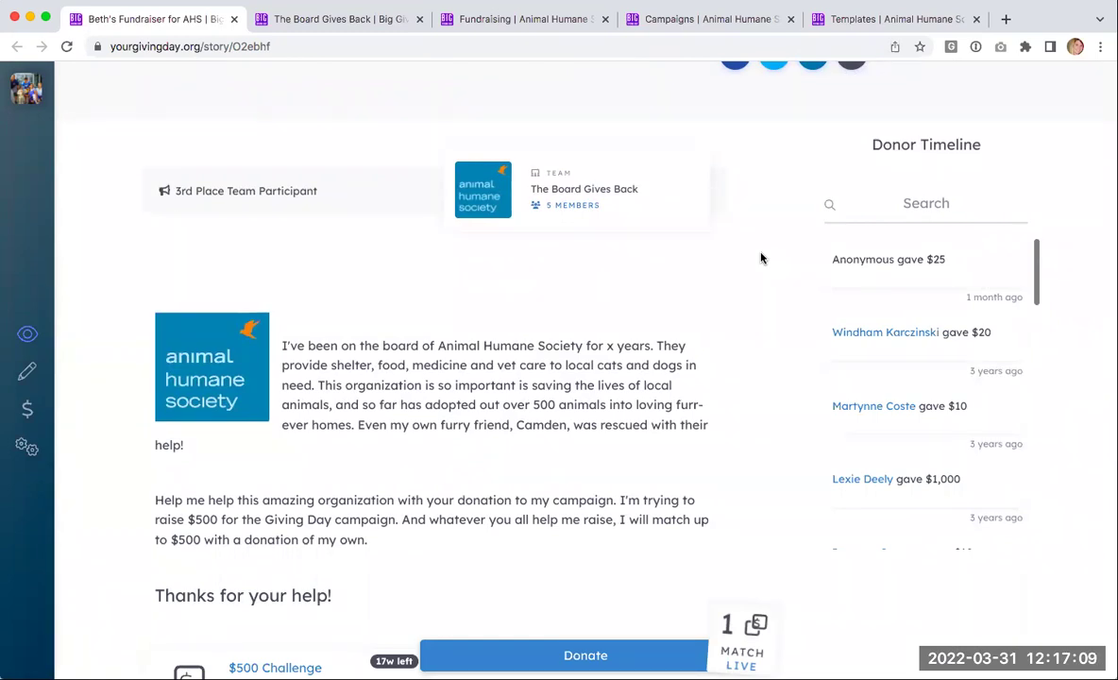
scroll(761, 257, down, 1)
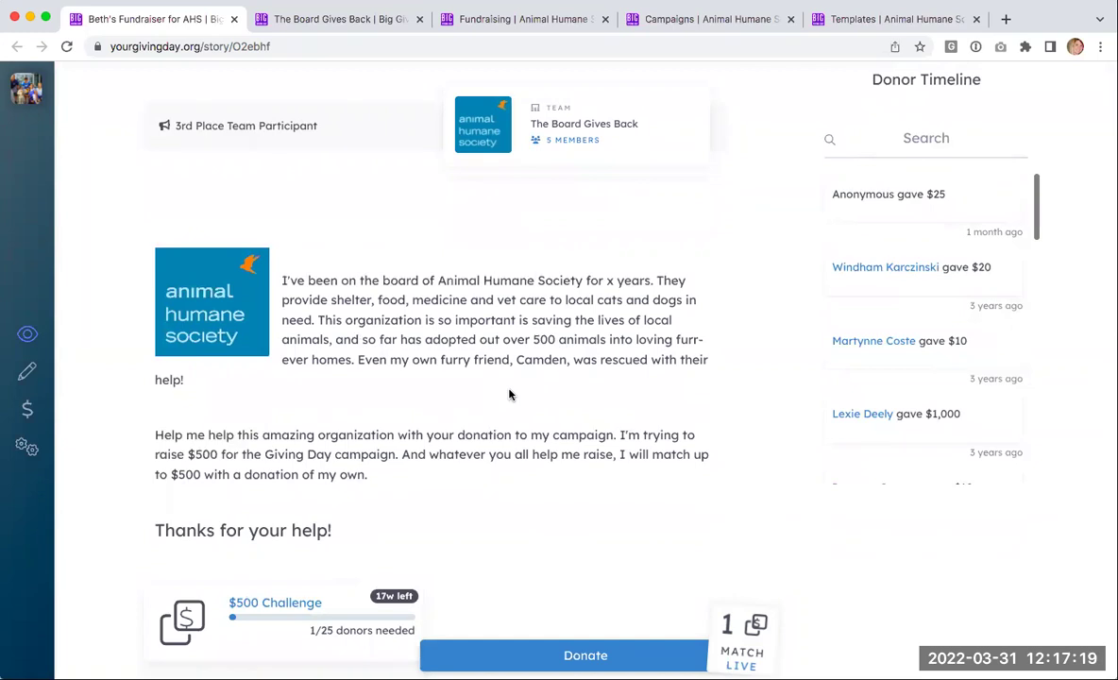
scroll(509, 395, down, 1)
scroll(509, 395, down, 5)
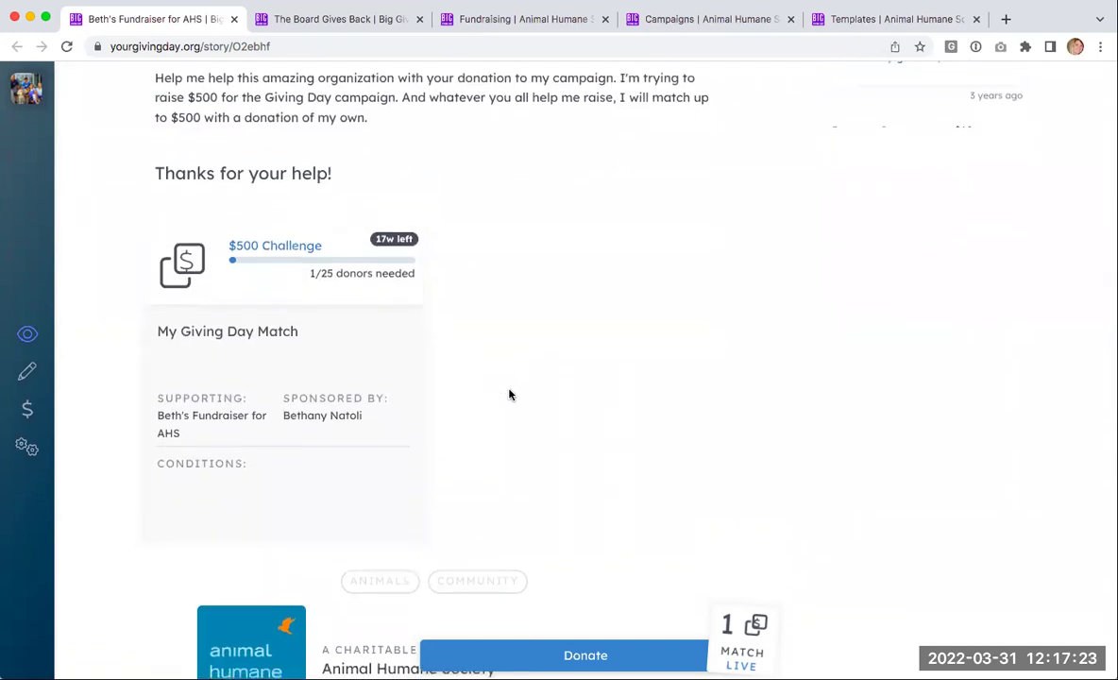
scroll(509, 395, up, 1)
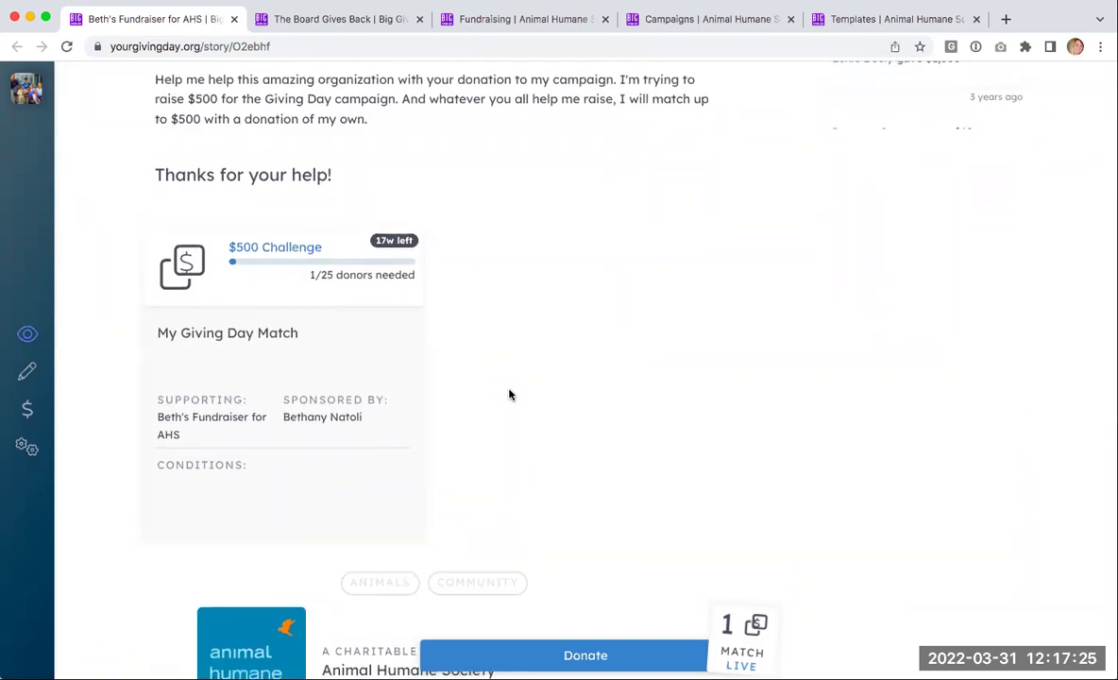
scroll(509, 394, up, 1)
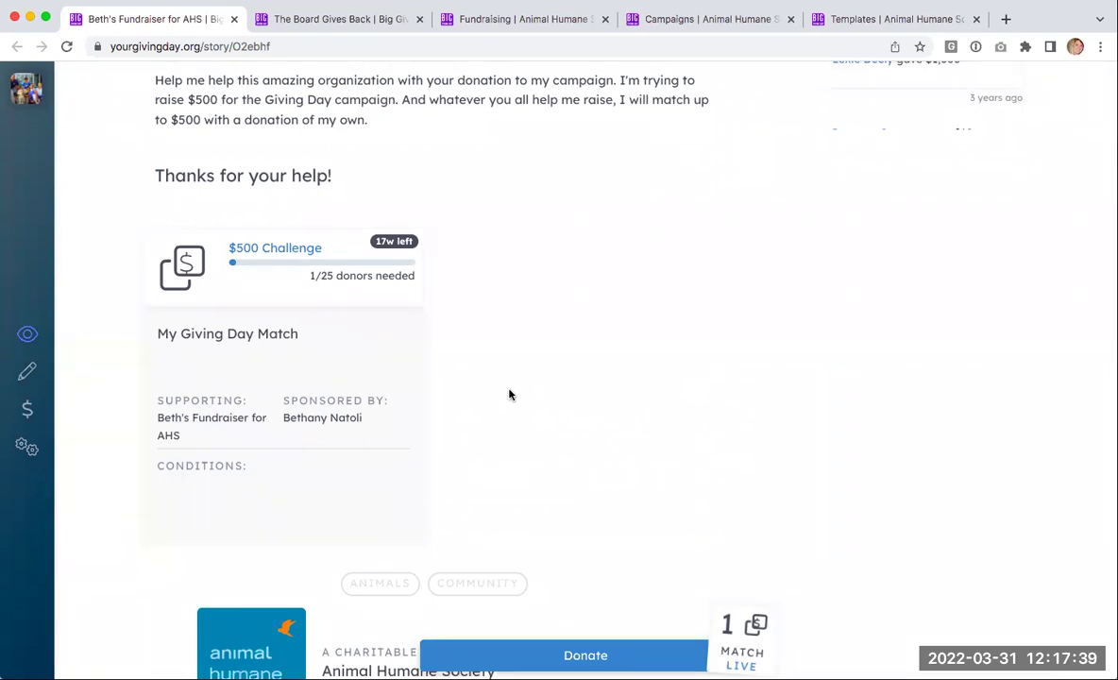
scroll(509, 395, up, 5)
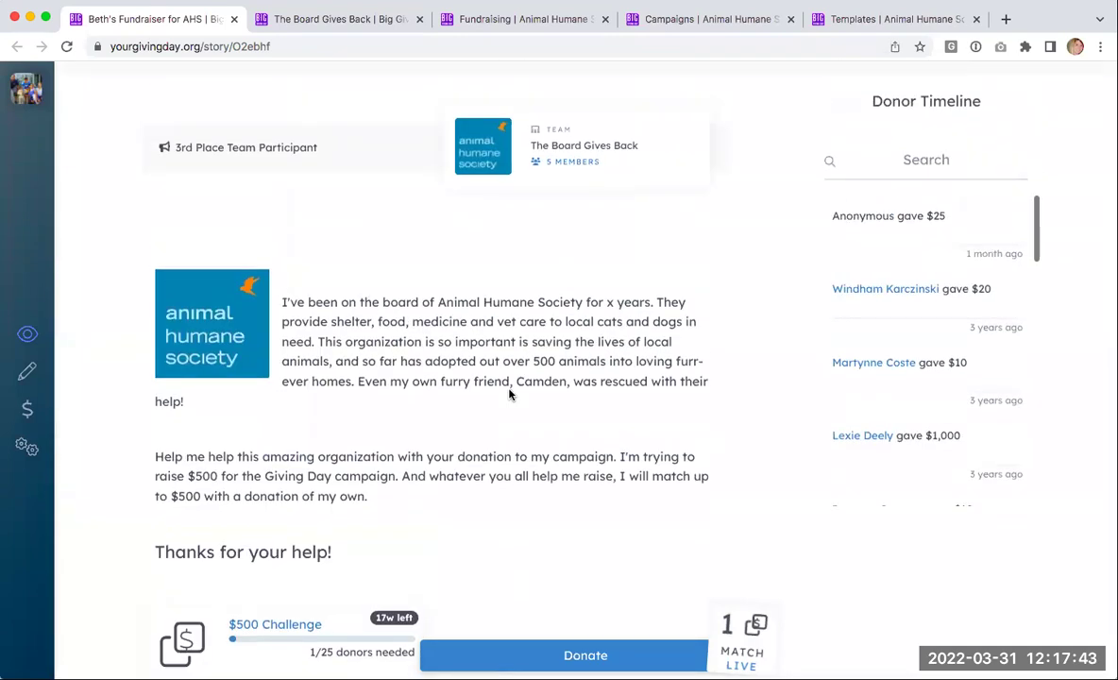
scroll(510, 395, up, 6)
scroll(509, 395, up, 1)
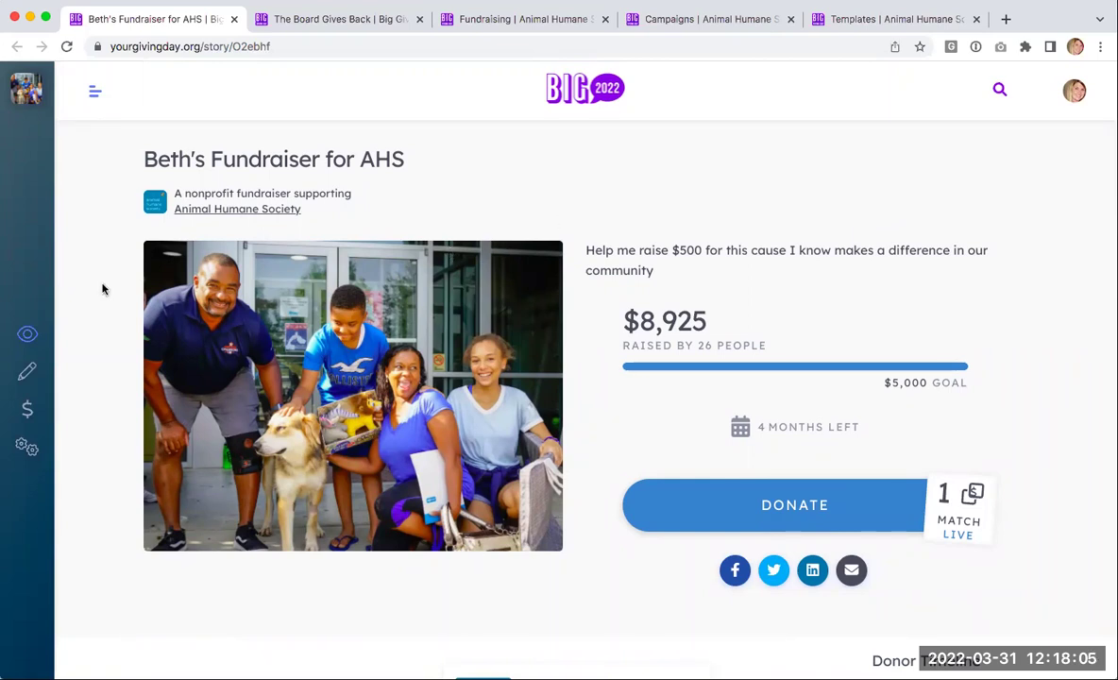
Open the fundraiser's page editor and inspect the title setting without editing it.
click(27, 371)
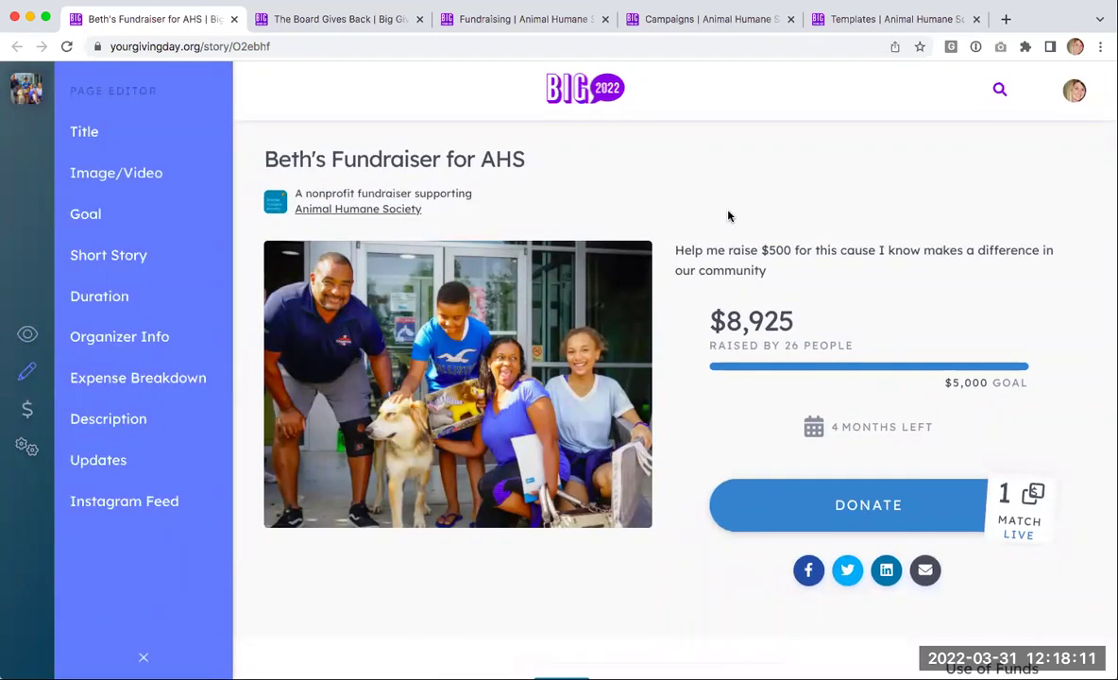
click(448, 159)
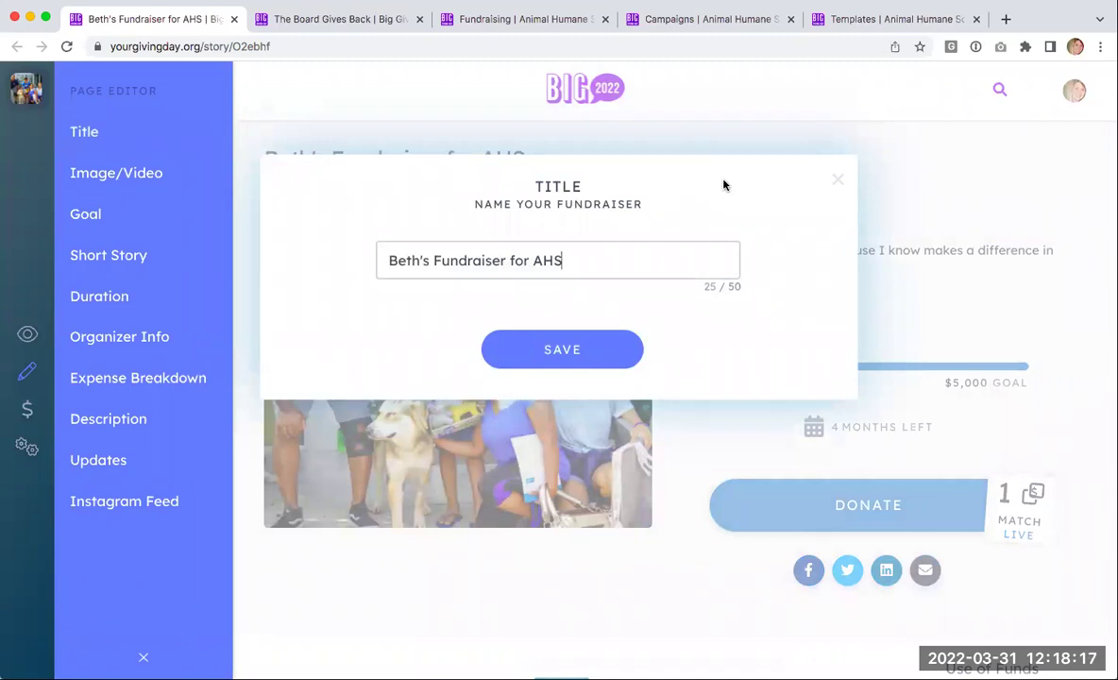
click(838, 181)
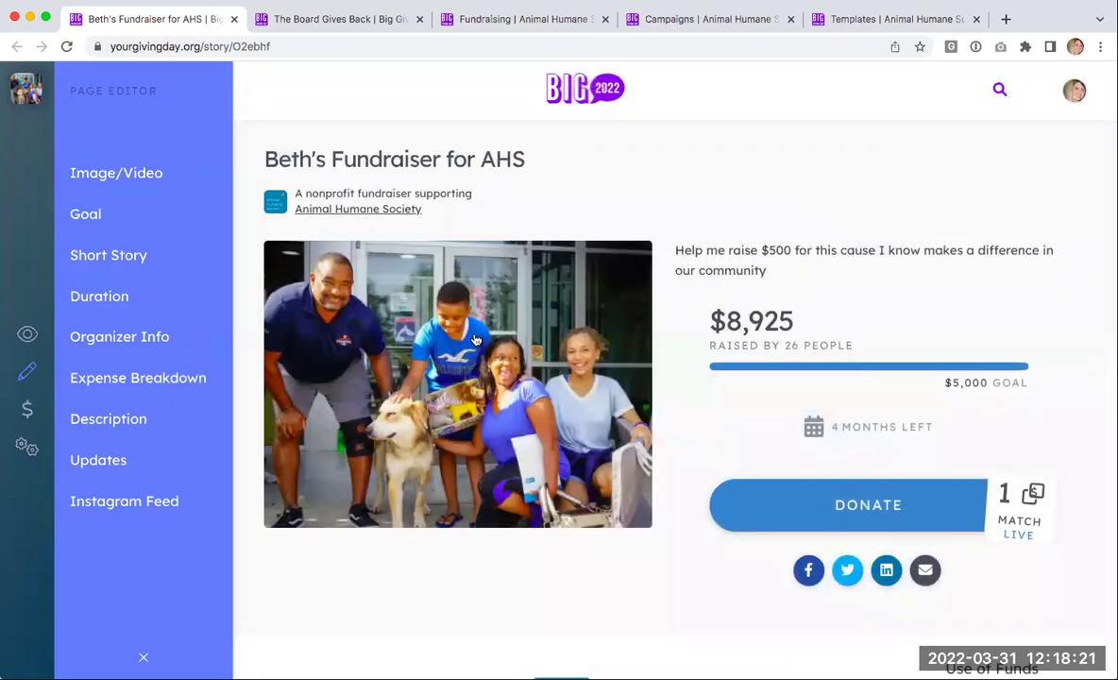
Examine the featured media options and the story description editor on the fundraiser page.
mouse_move(434, 397)
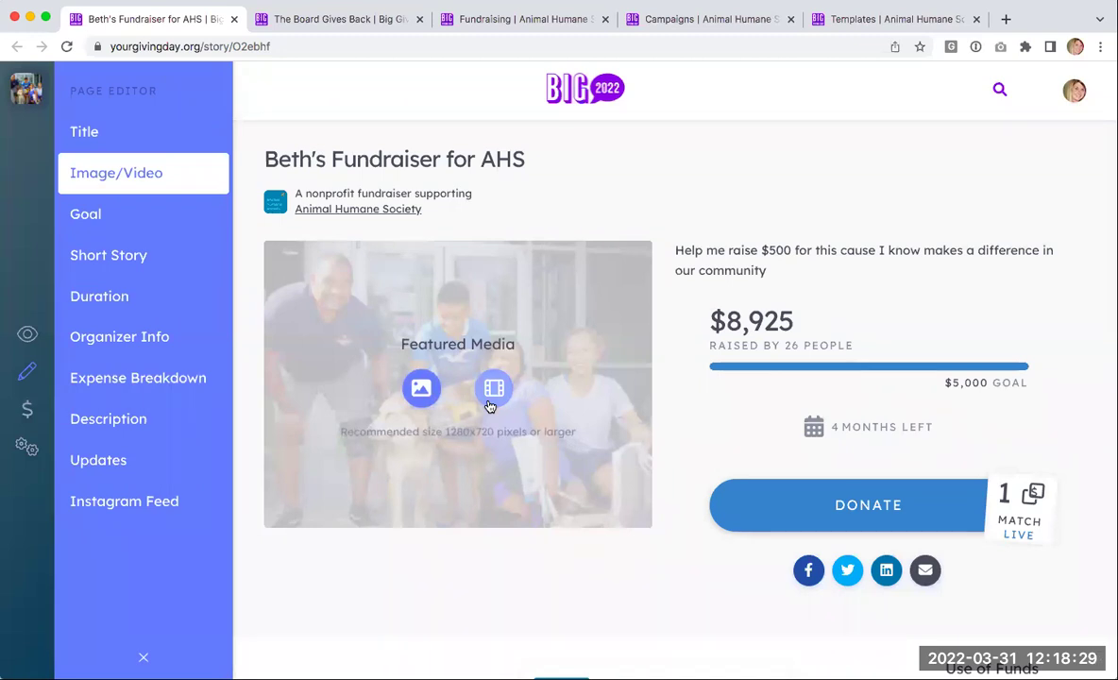
scroll(490, 406, down, 5)
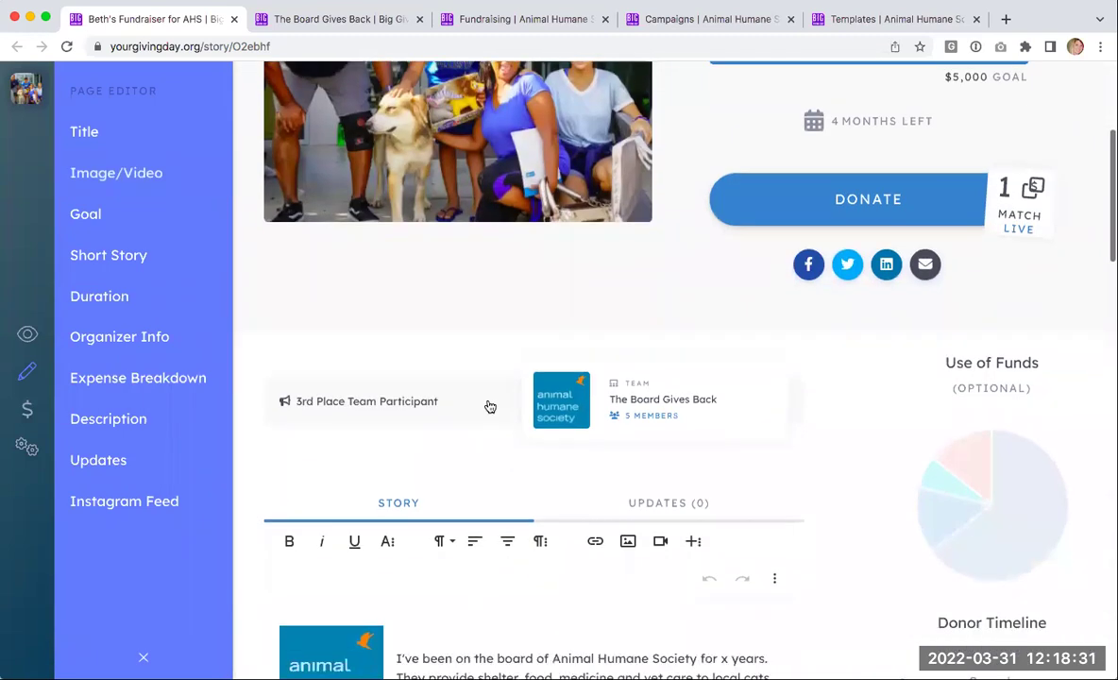
scroll(487, 482, down, 1)
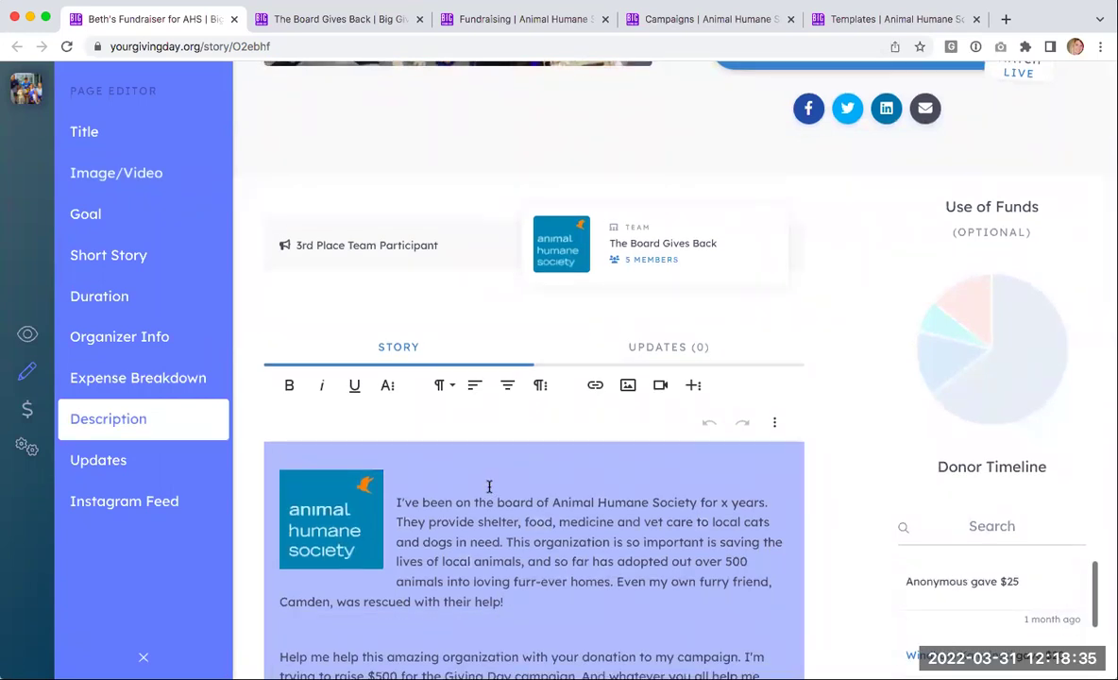
scroll(489, 487, down, 4)
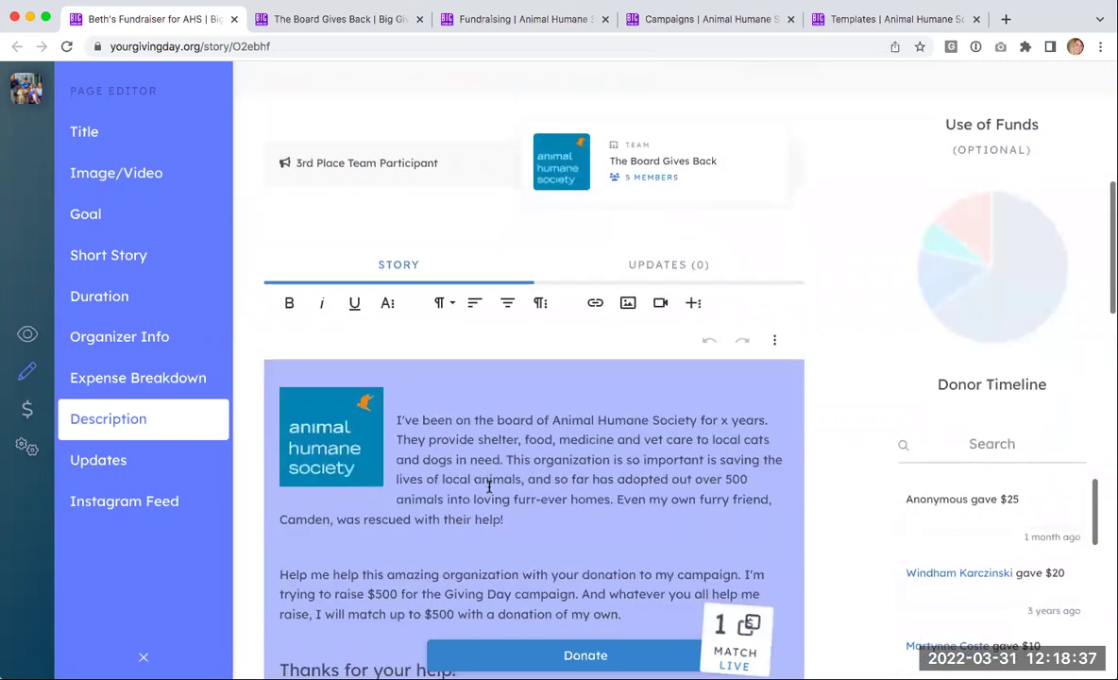
scroll(489, 486, up, 1)
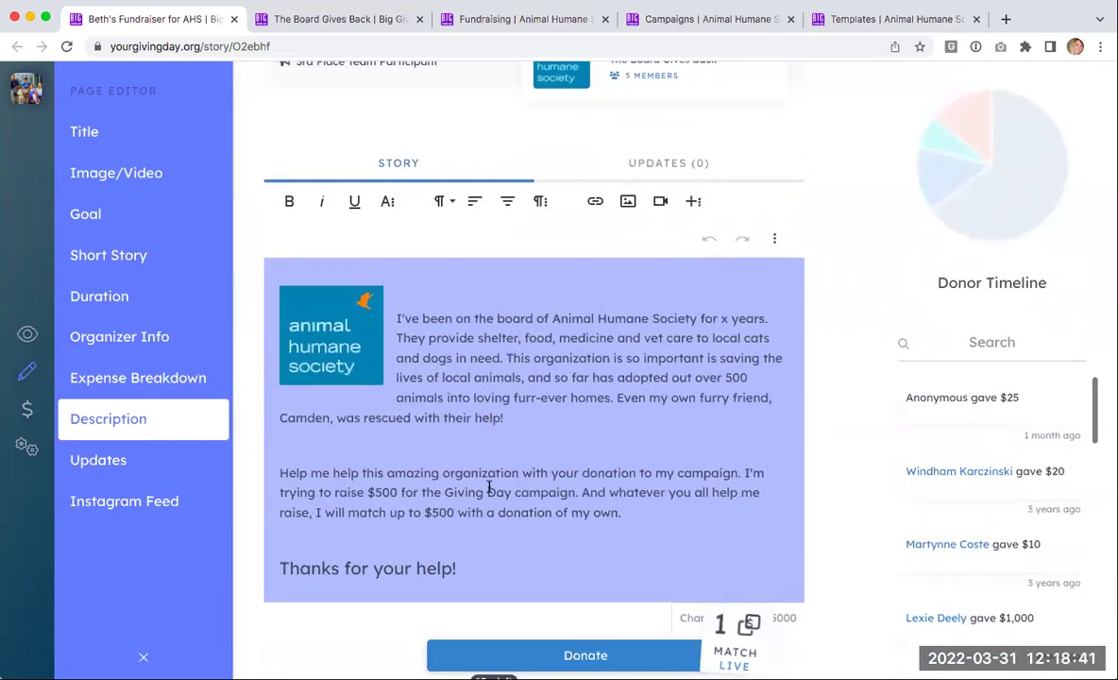
scroll(463, 444, up, 1)
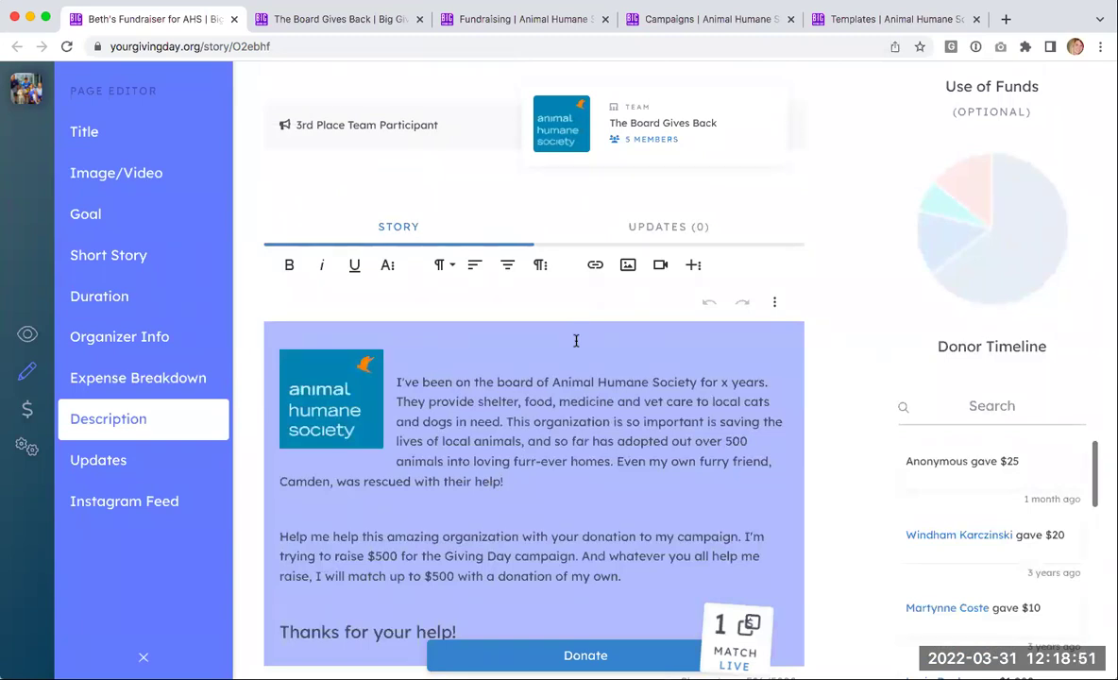
scroll(576, 342, up, 5)
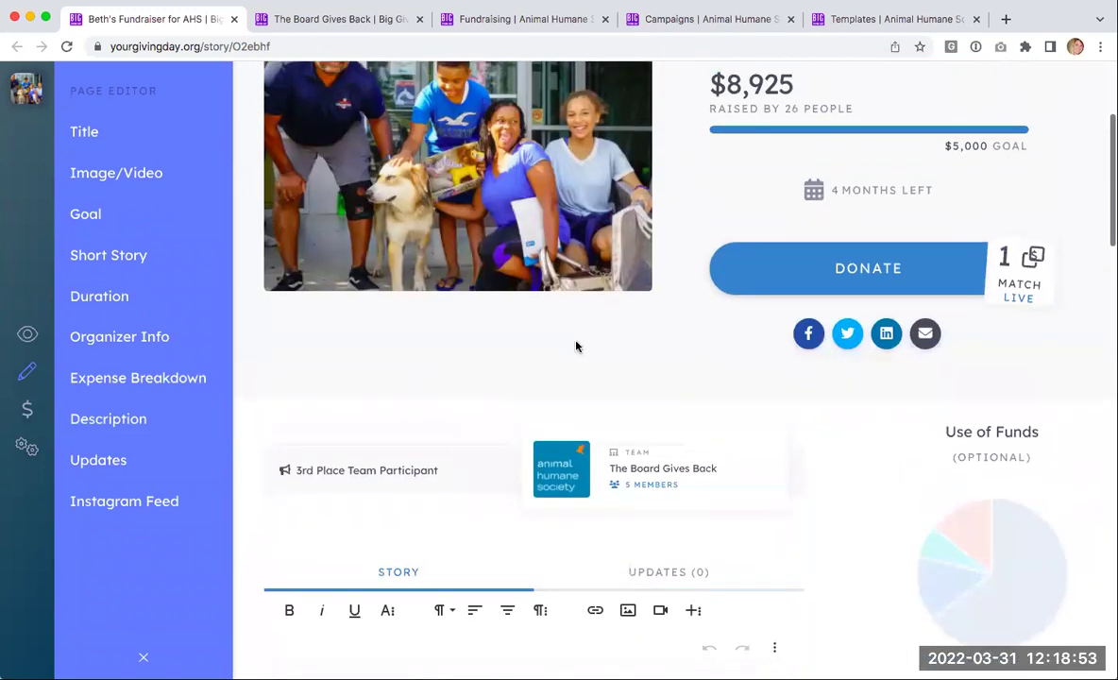
scroll(578, 348, up, 1)
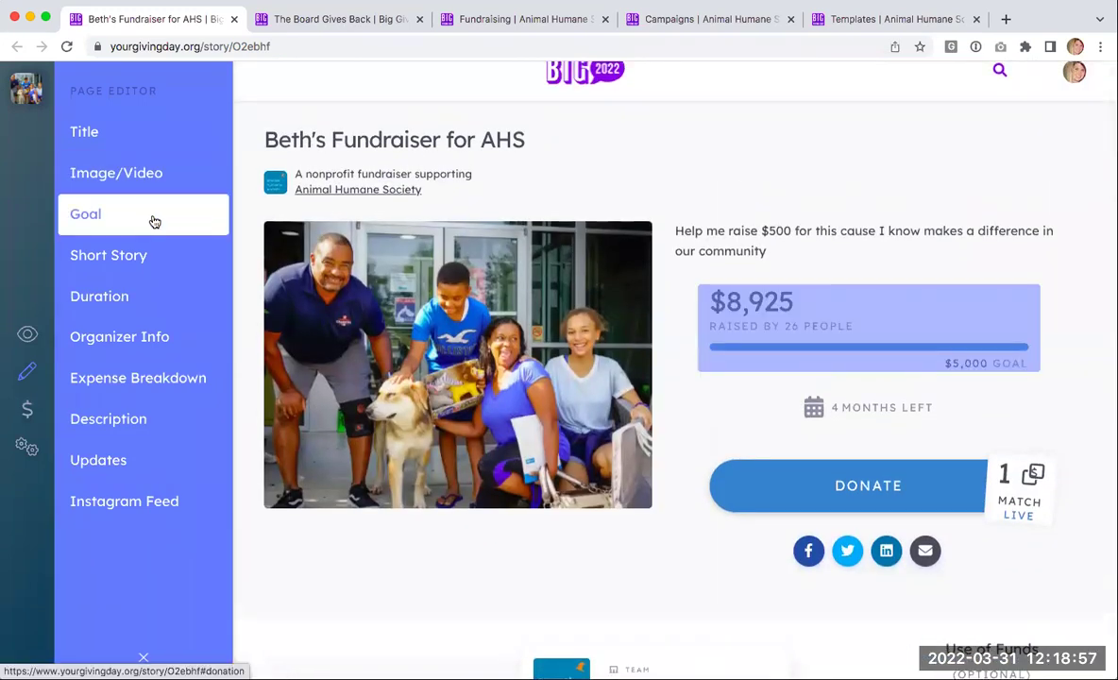
Change the fundraiser's funding goal to a donor goal of 100 and save it.
click(155, 221)
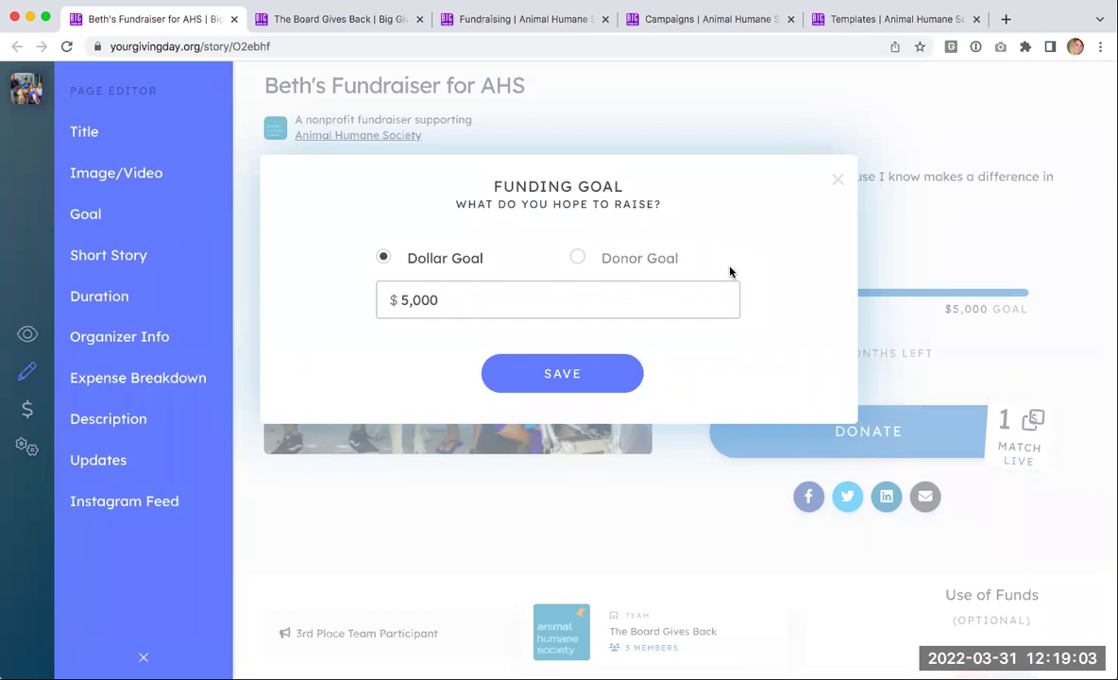
click(661, 258)
drag(438, 301, 314, 303)
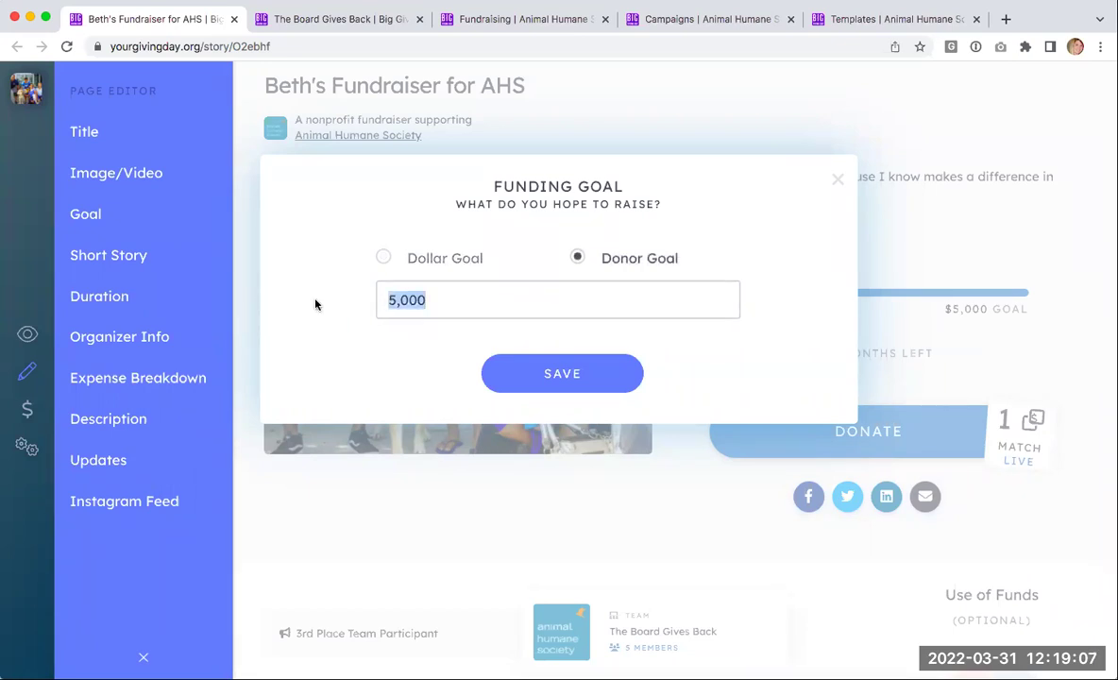
text(100)
click(579, 372)
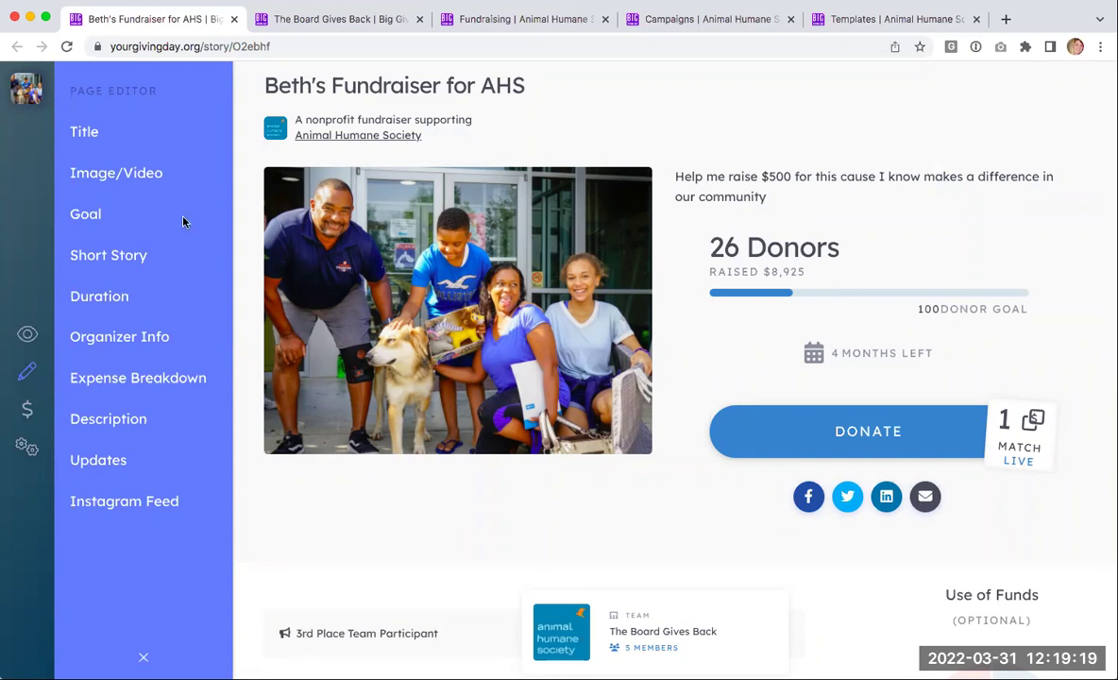
Look over the fundraiser's donation management options and return to its public view.
click(26, 408)
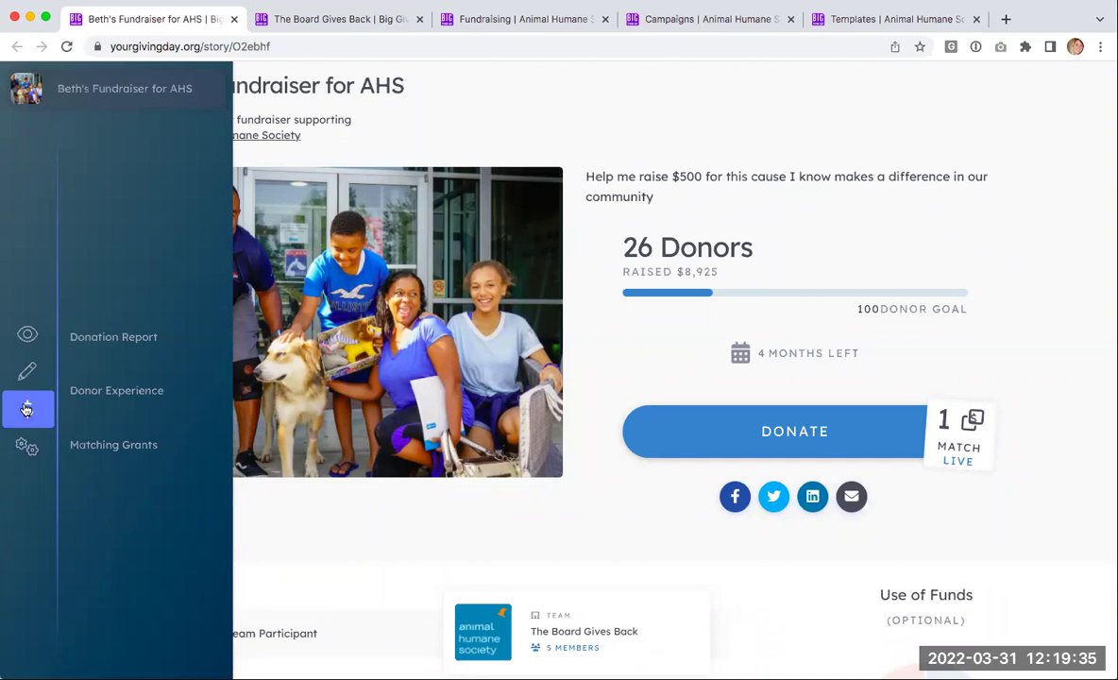
scroll(26, 368, down, 1)
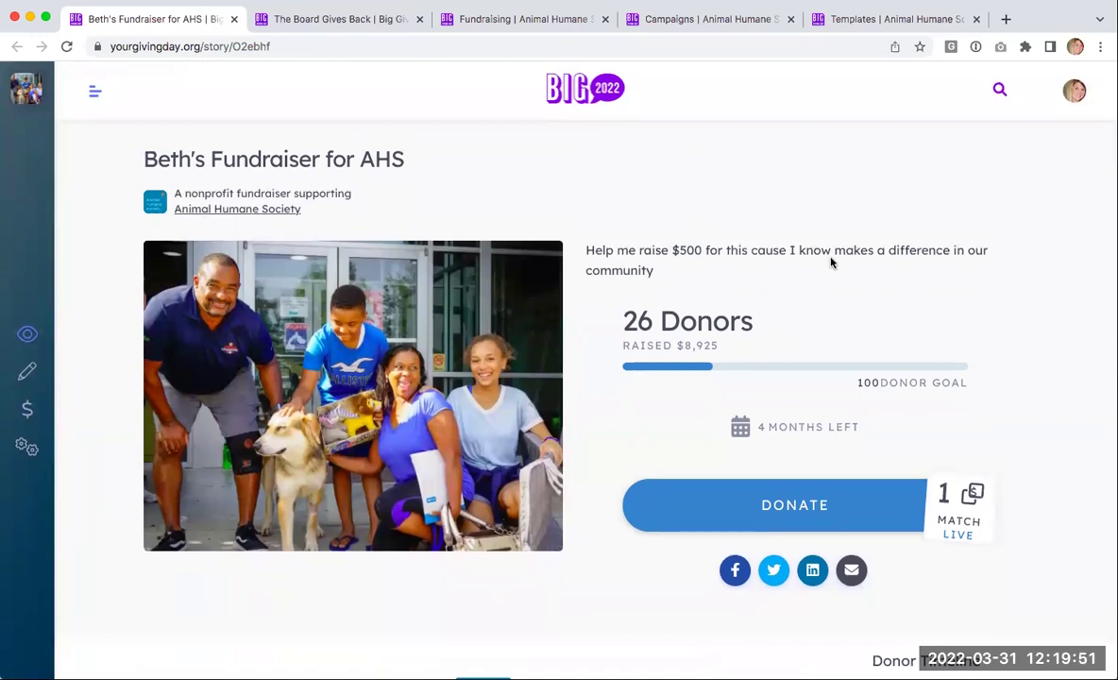
Switch to The Board Gives Back team page and review its leaderboard and fundraising progress.
click(324, 20)
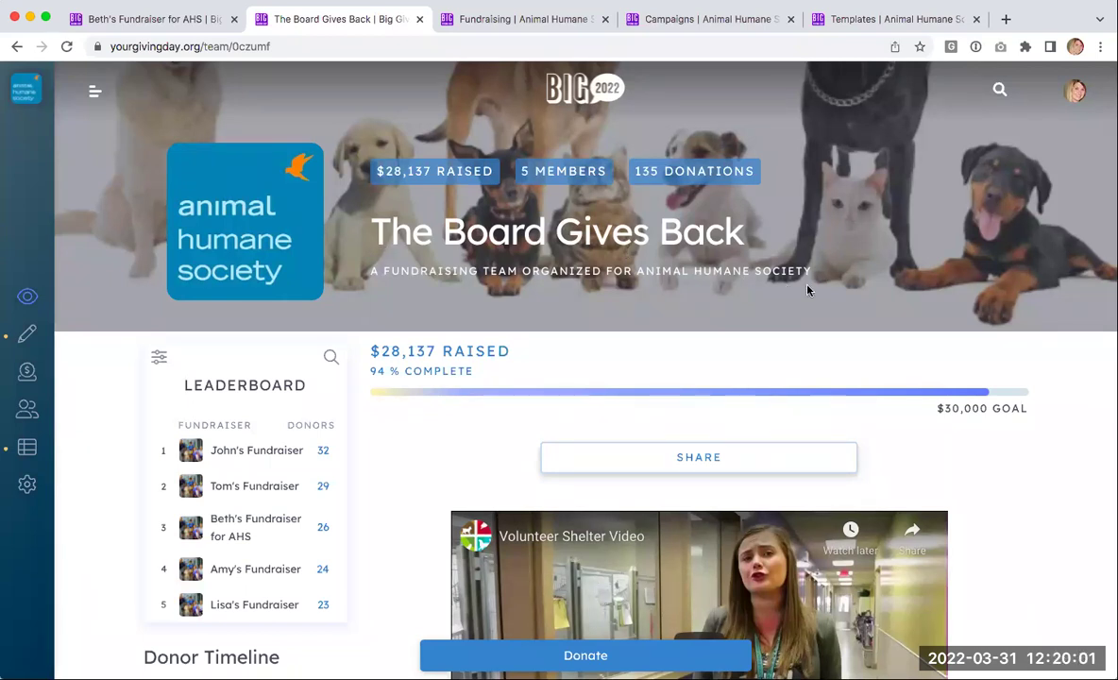
scroll(382, 392, down, 1)
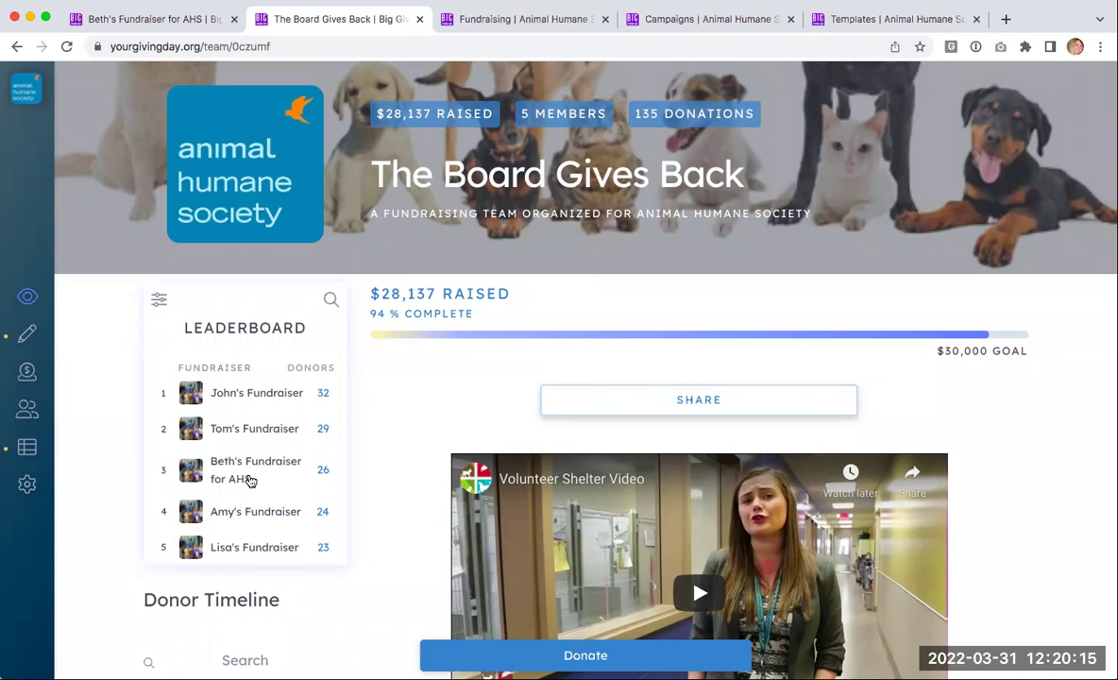
scroll(250, 481, up, 1)
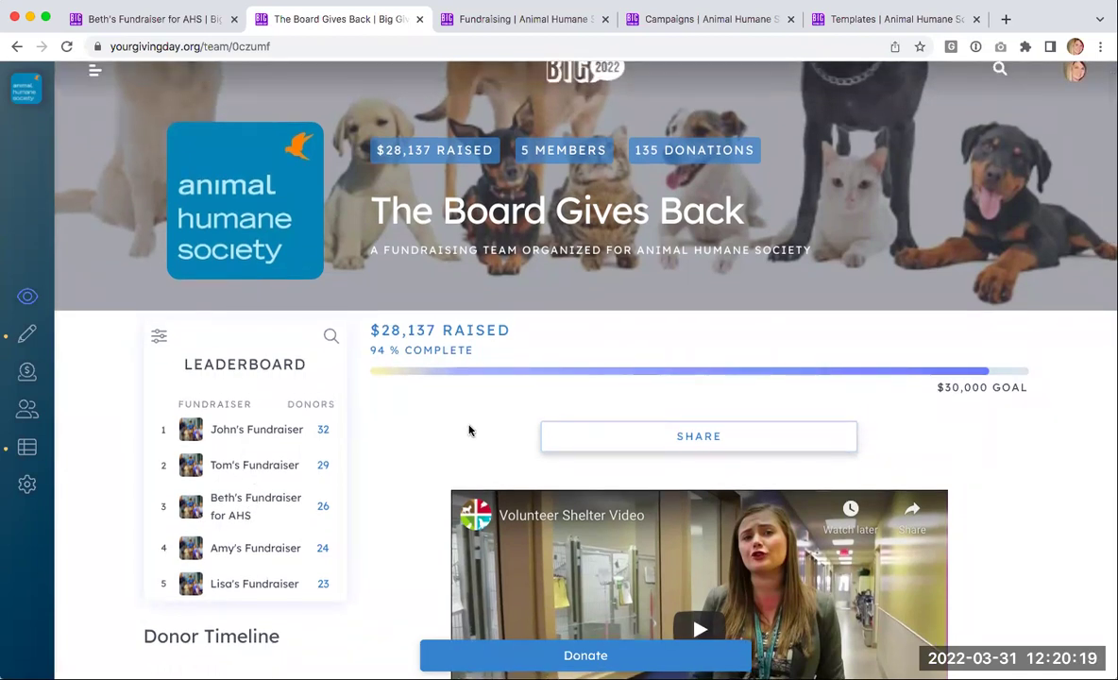
scroll(469, 430, up, 1)
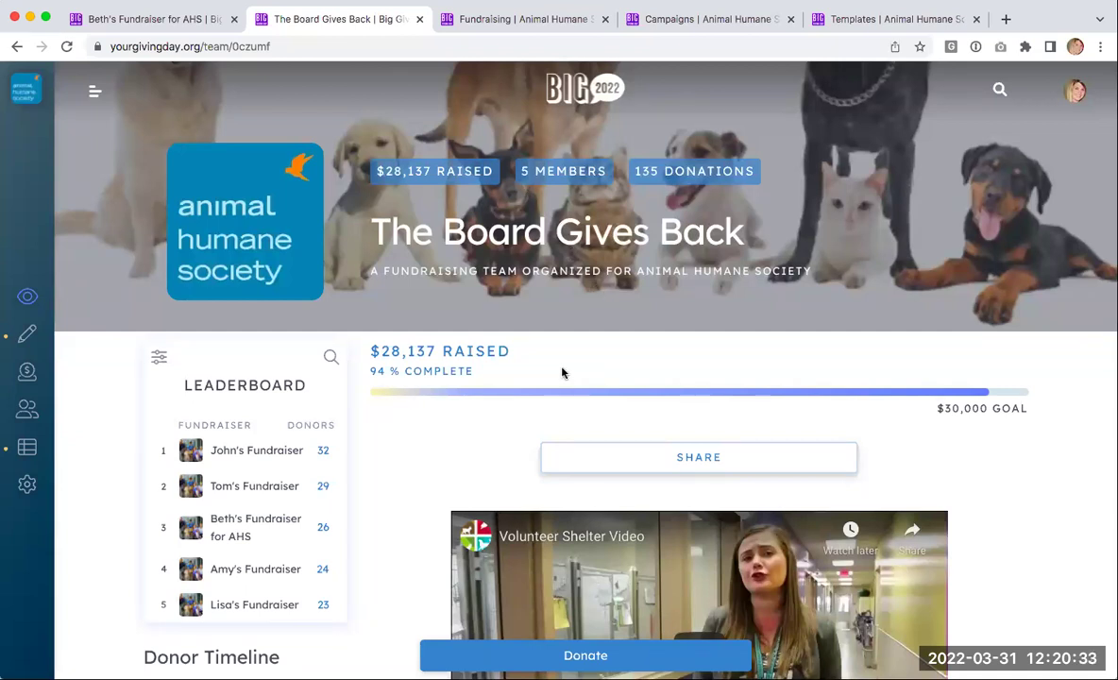
Open the team leaderboard's display settings and examine the default ranking system options.
scroll(562, 373, down, 1)
scroll(562, 373, down, 3)
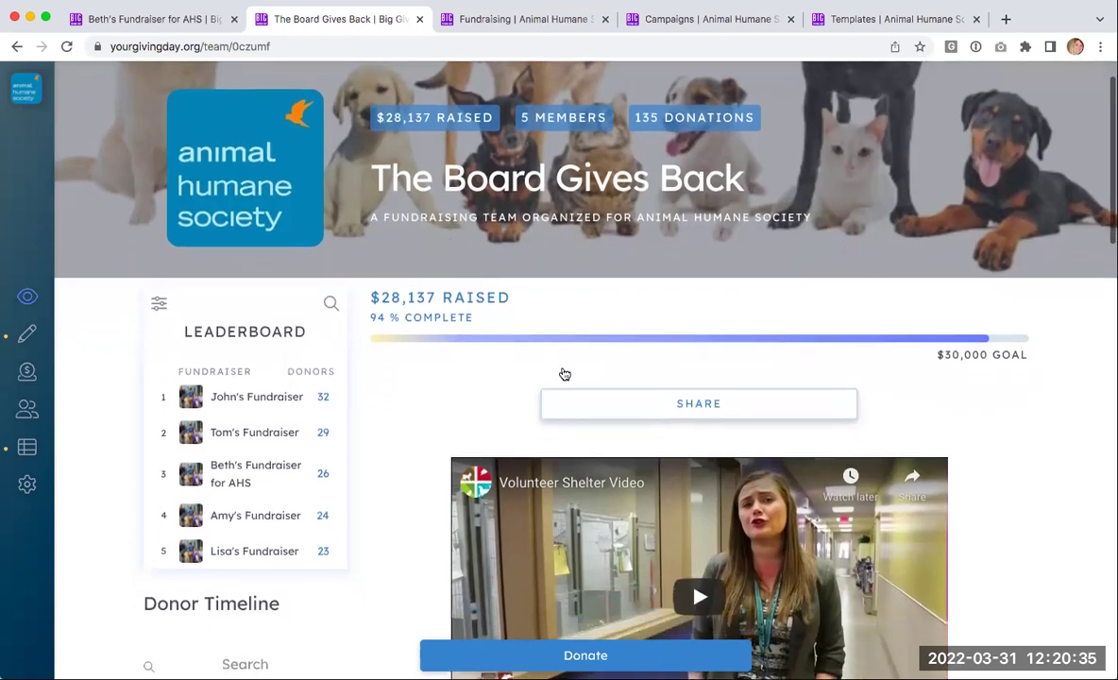
click(160, 279)
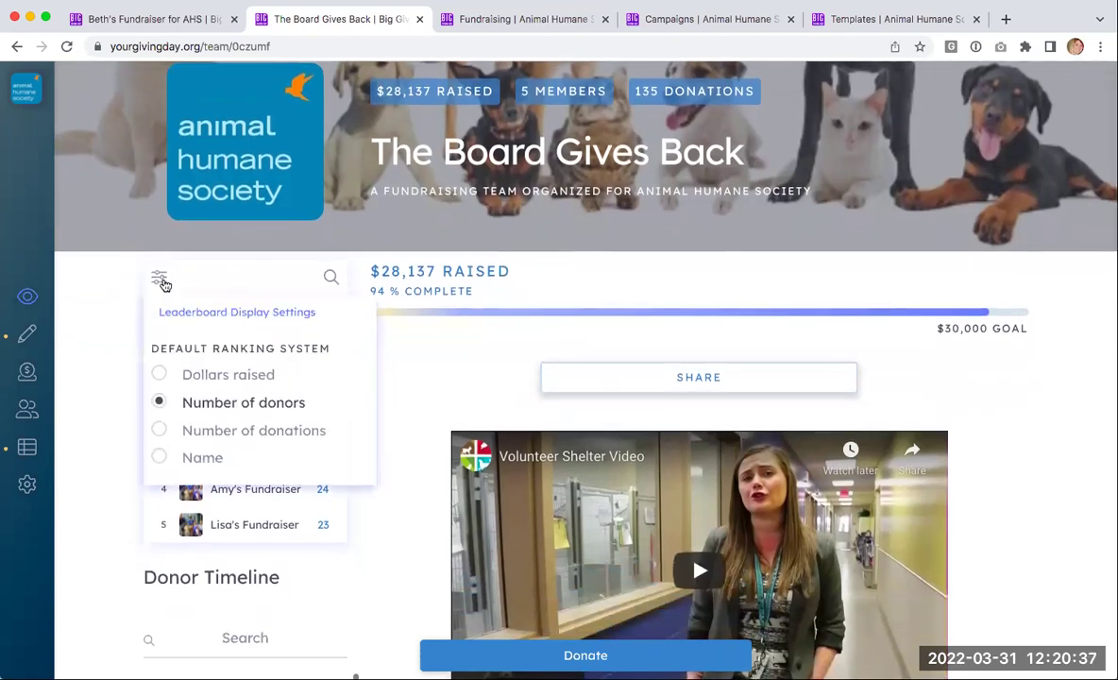
scroll(169, 331, down, 1)
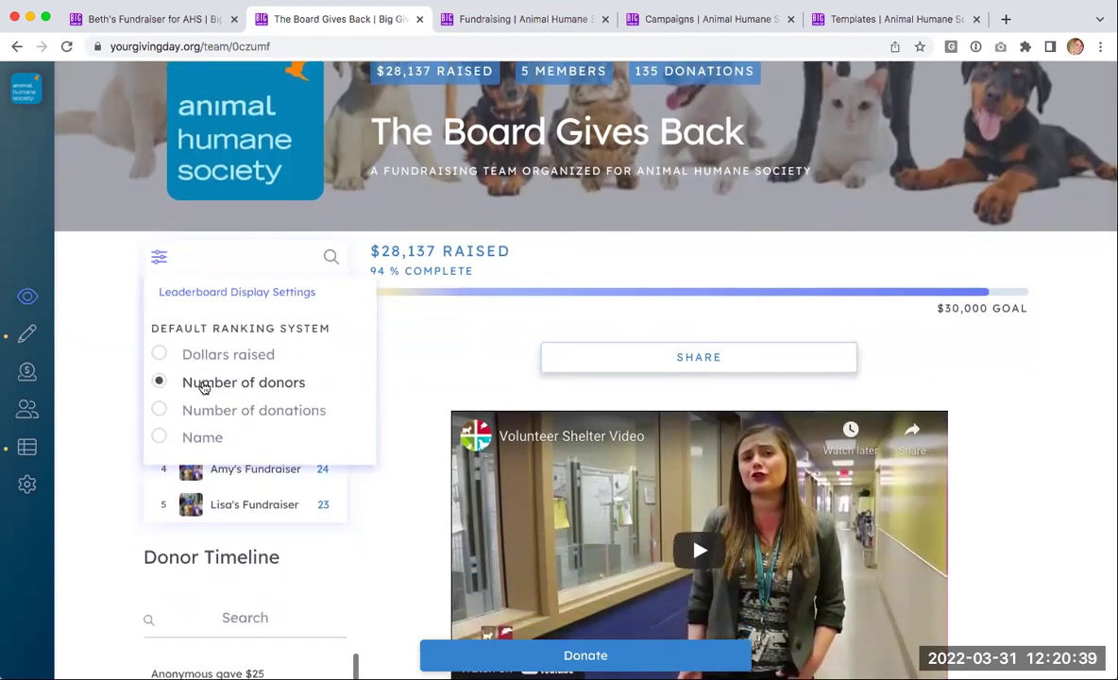
Change the team leaderboard's ranking system to dollars raised, followed by name.
click(196, 354)
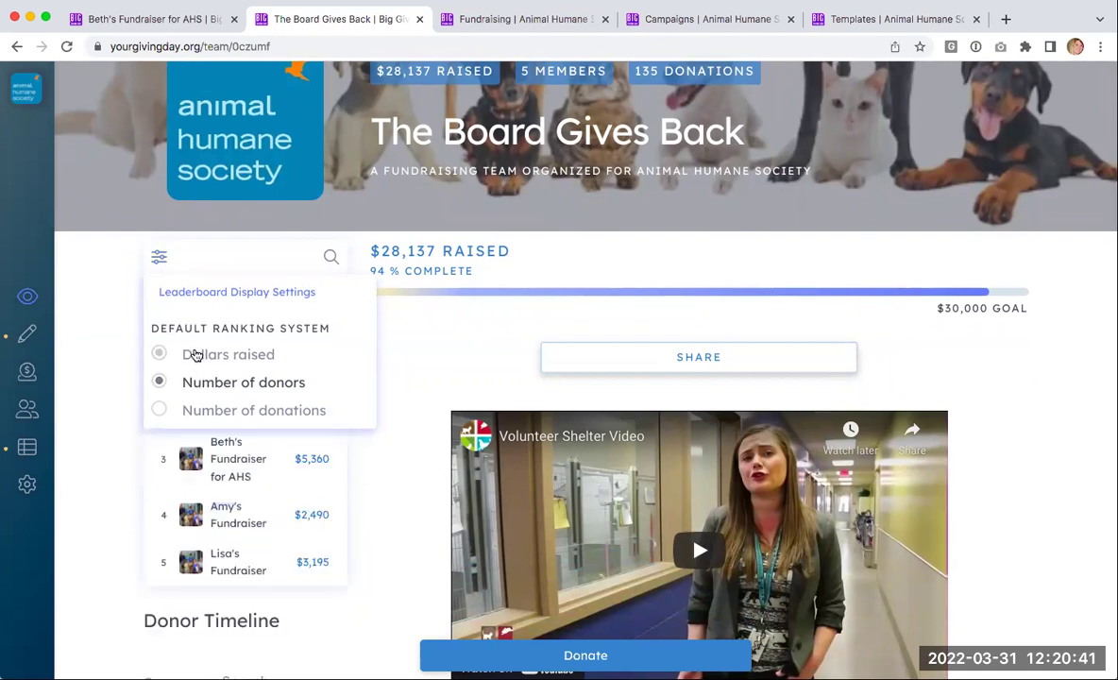
click(159, 257)
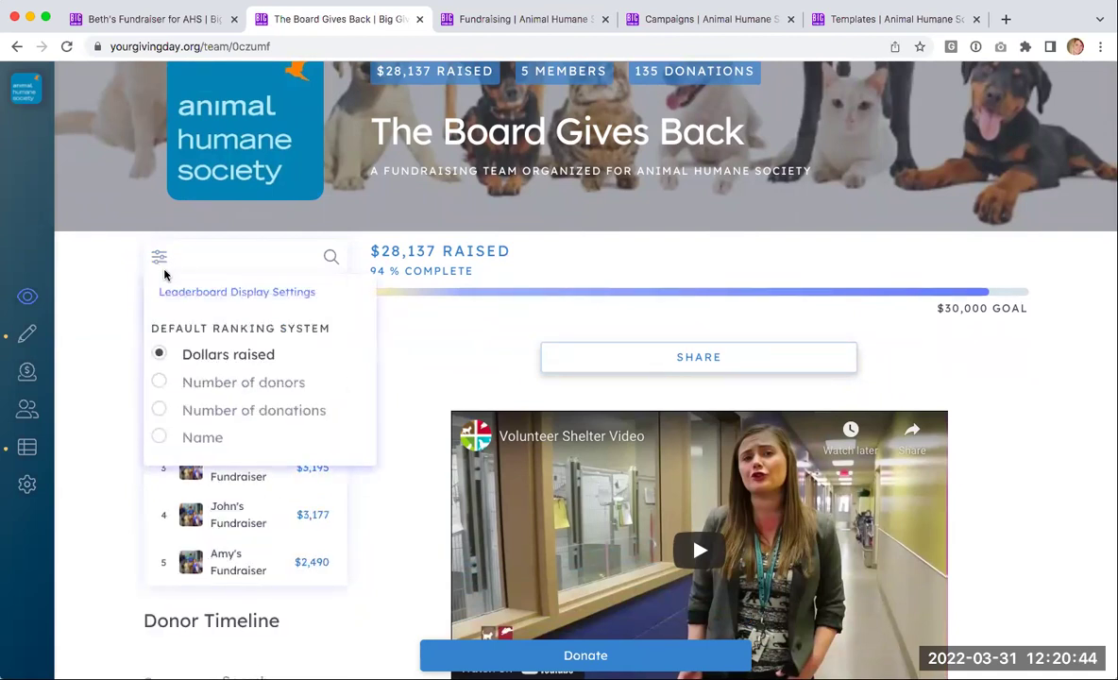
click(188, 438)
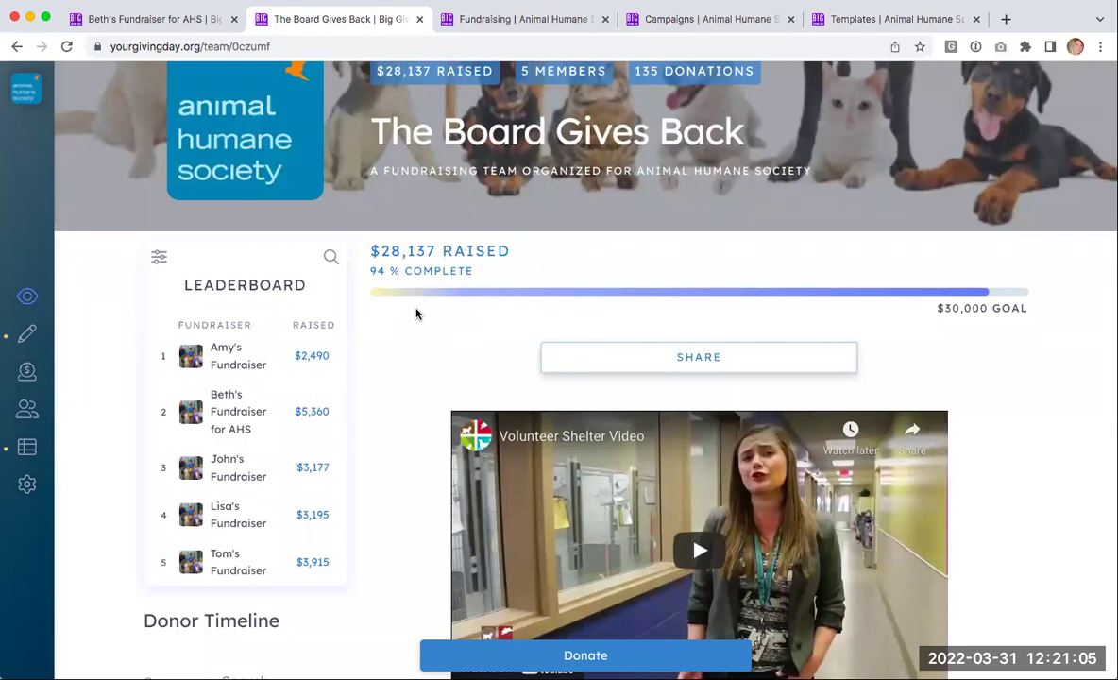
Look over the team page's video, story and donor timeline.
scroll(416, 314, down, 5)
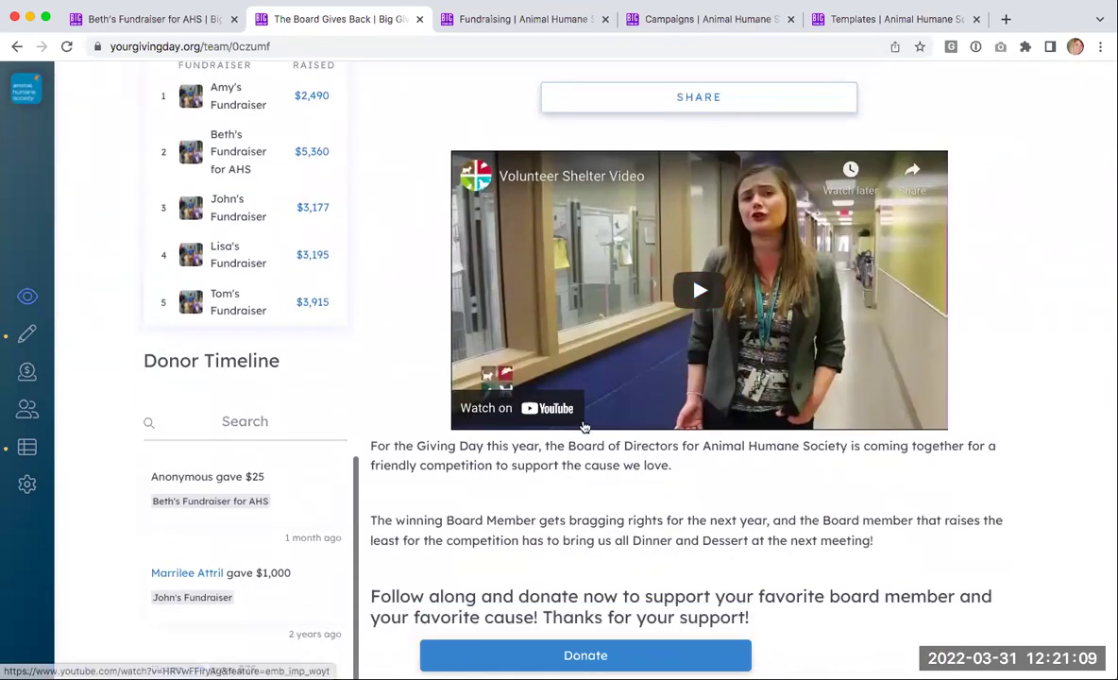
scroll(584, 427, down, 2)
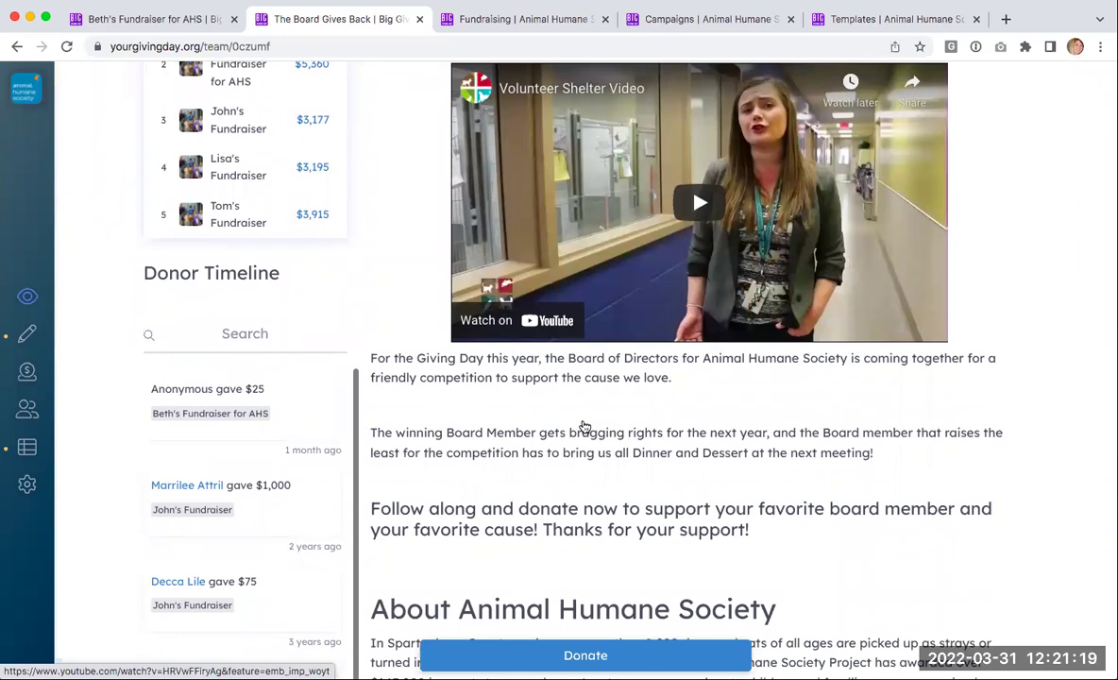
scroll(585, 427, down, 2)
scroll(230, 357, down, 2)
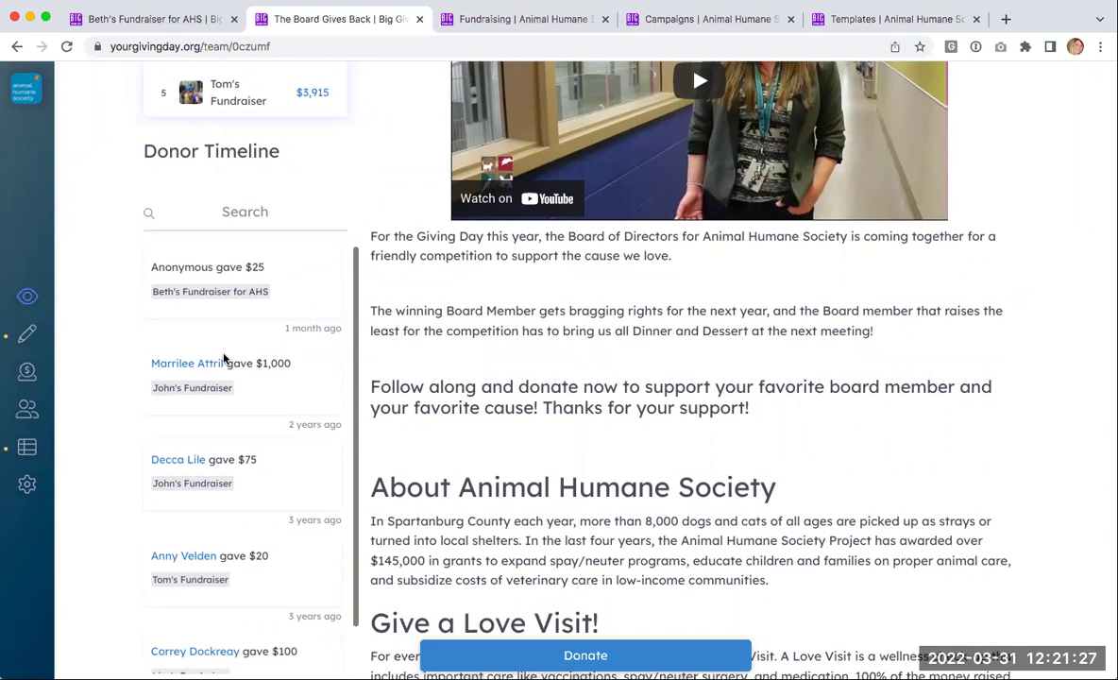
scroll(562, 387, up, 10)
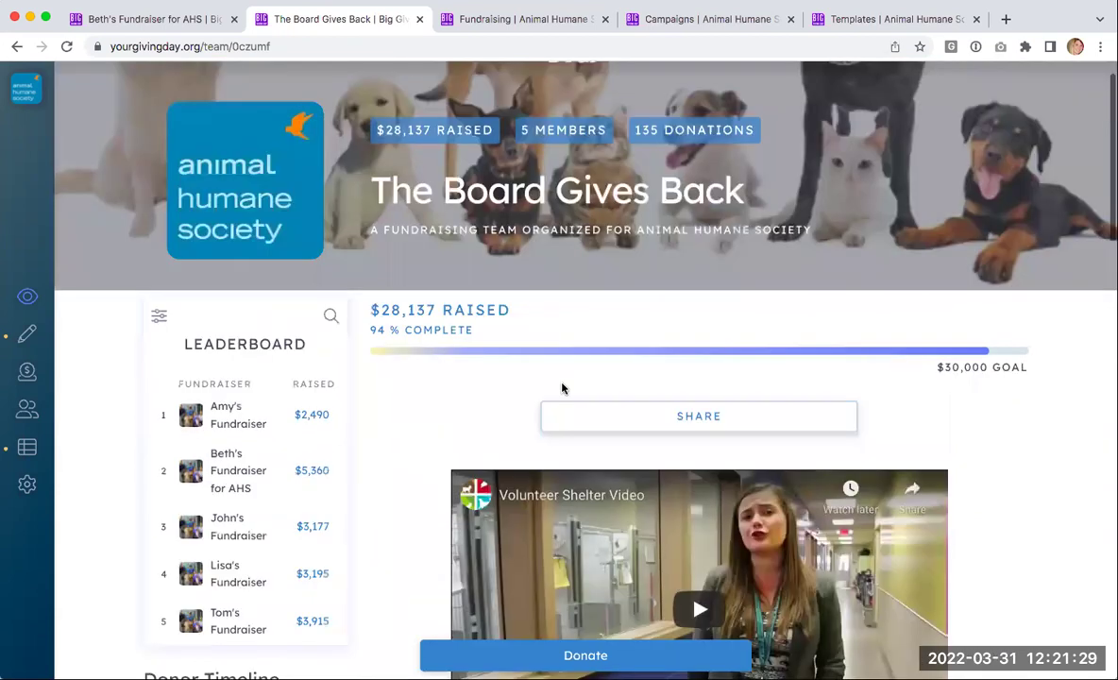
Edit the team page's header metrics to show the number of donors and hide the number of members.
click(21, 335)
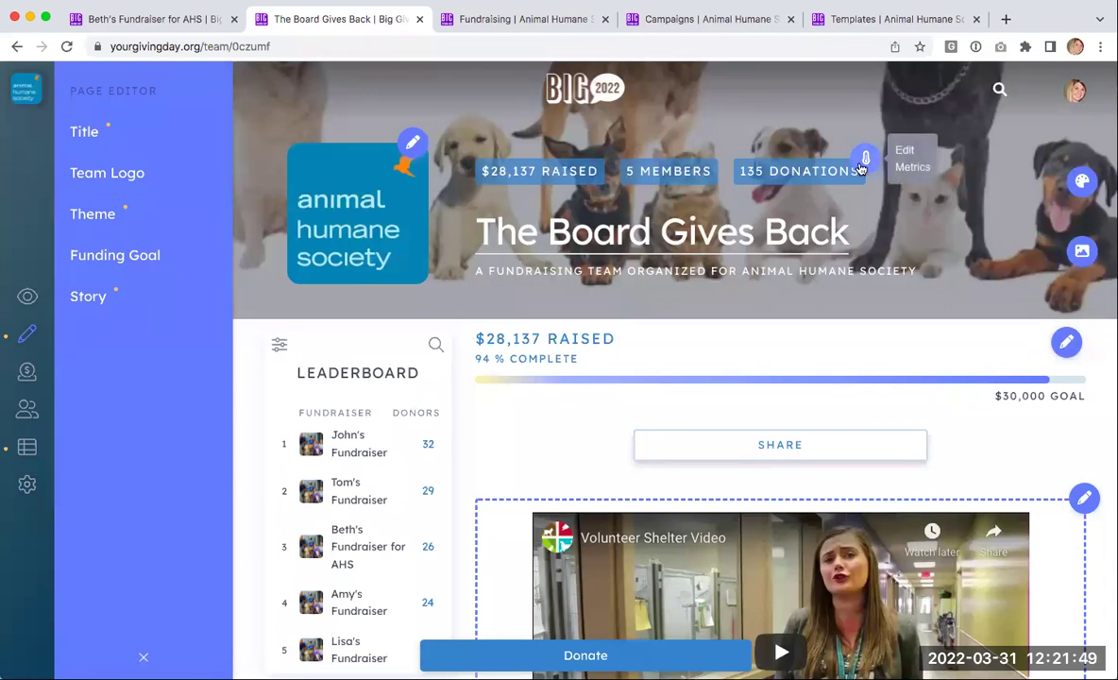
click(862, 165)
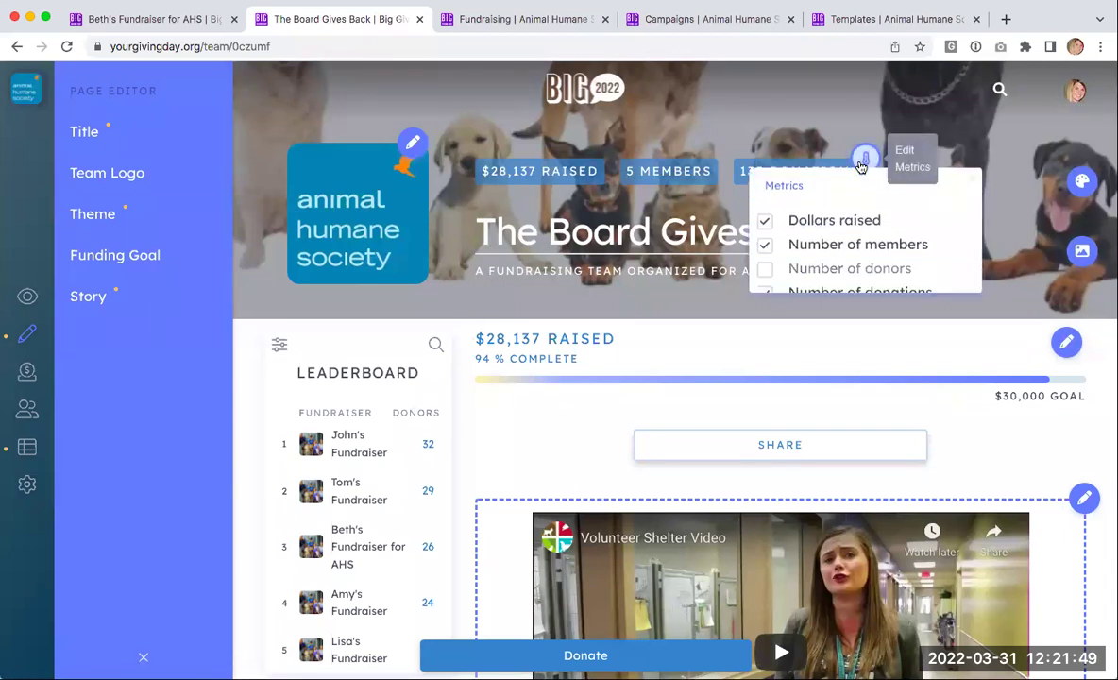
click(831, 262)
click(889, 244)
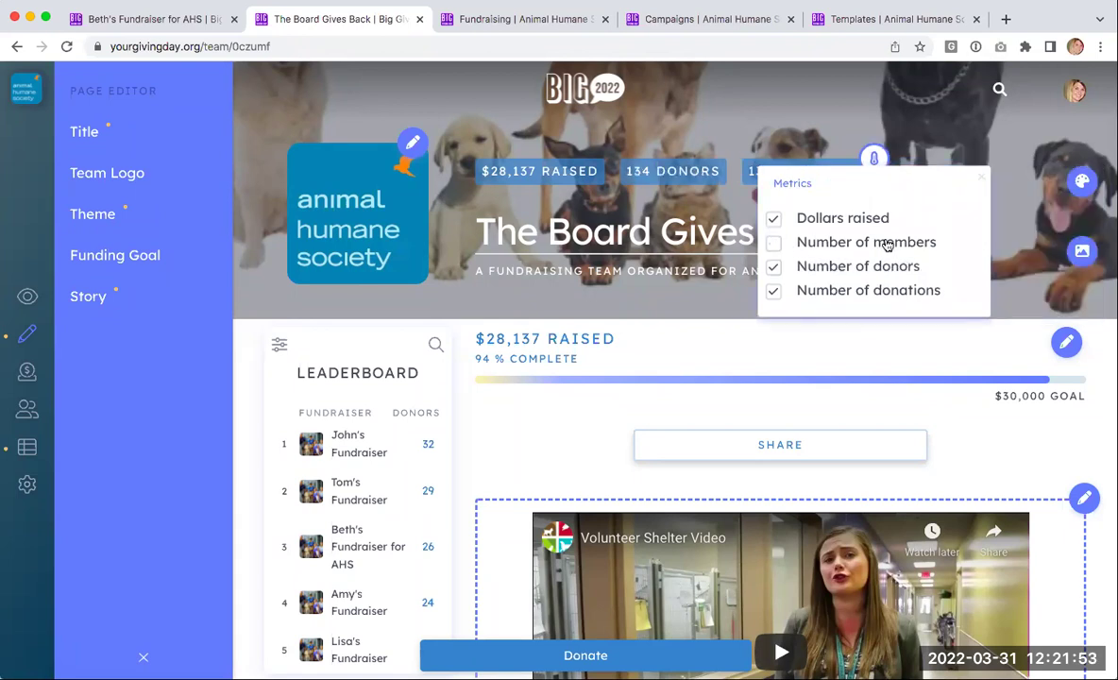
click(982, 174)
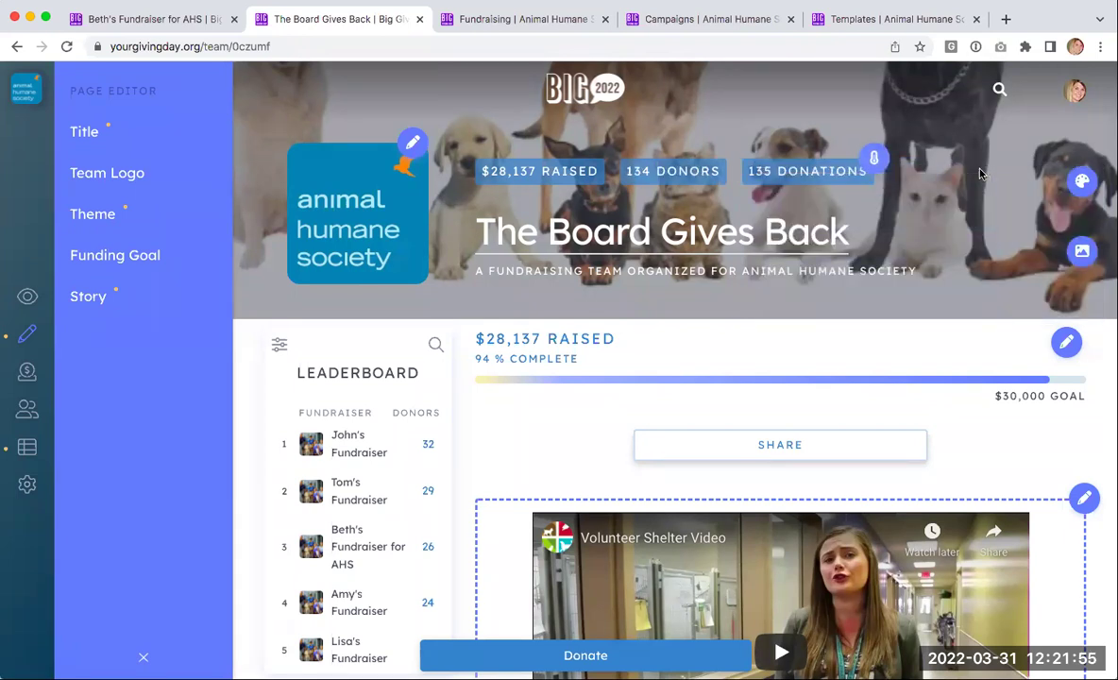
Open the team page's story for editing and look through its content and formatting options.
scroll(981, 175, down, 1)
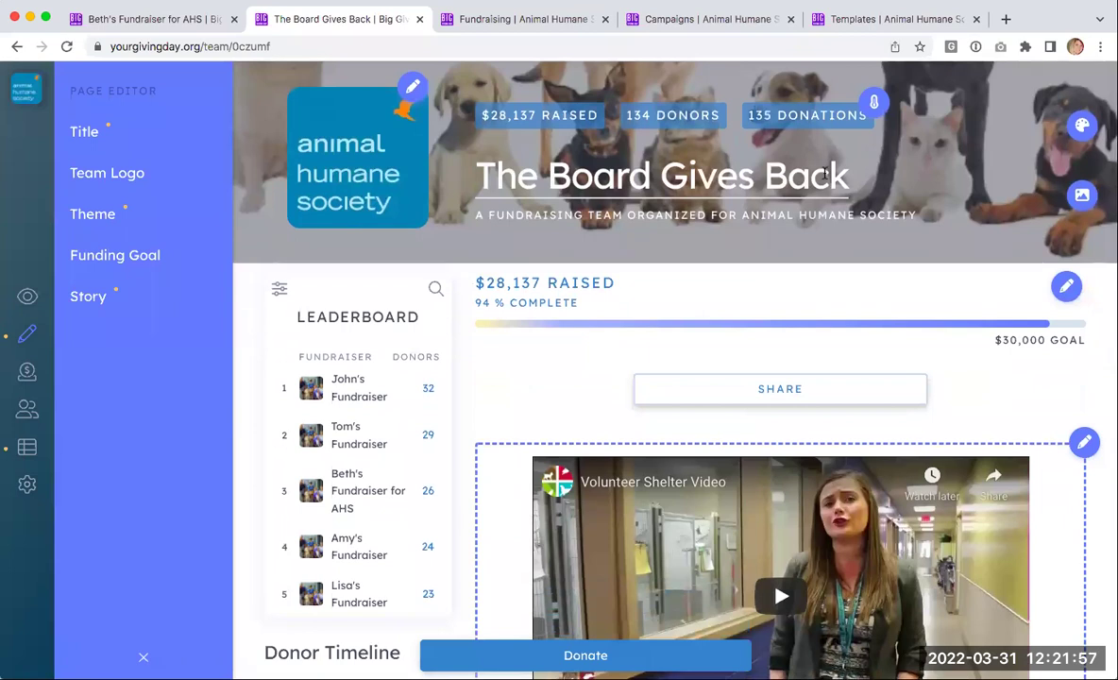
scroll(824, 175, down, 4)
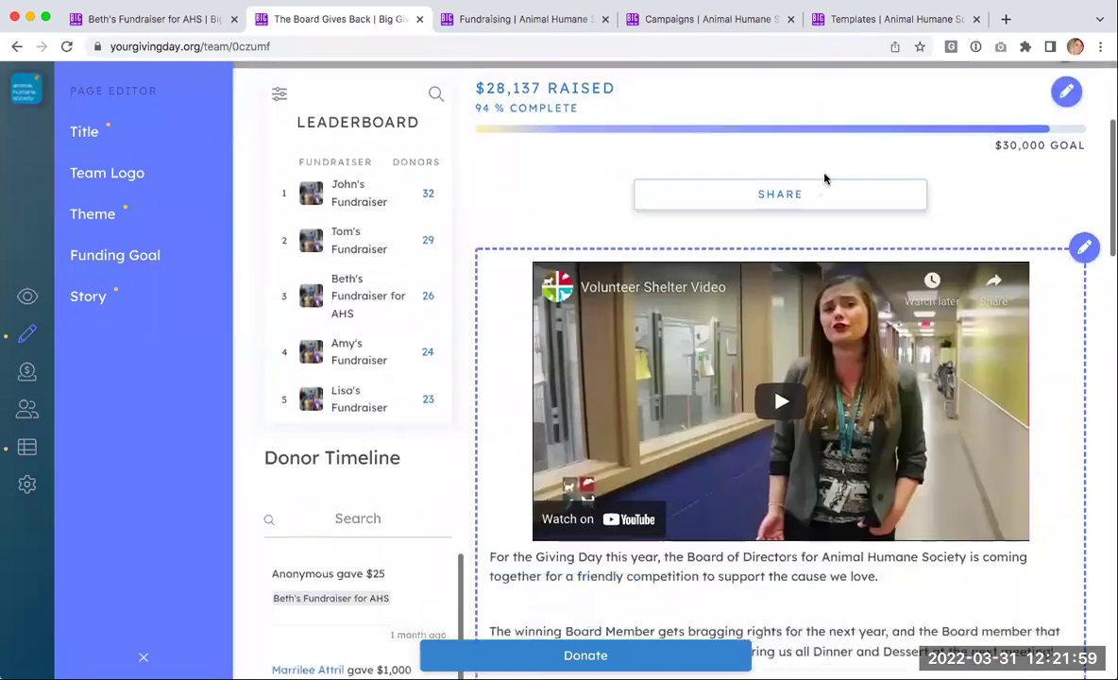
scroll(825, 178, down, 2)
click(1086, 116)
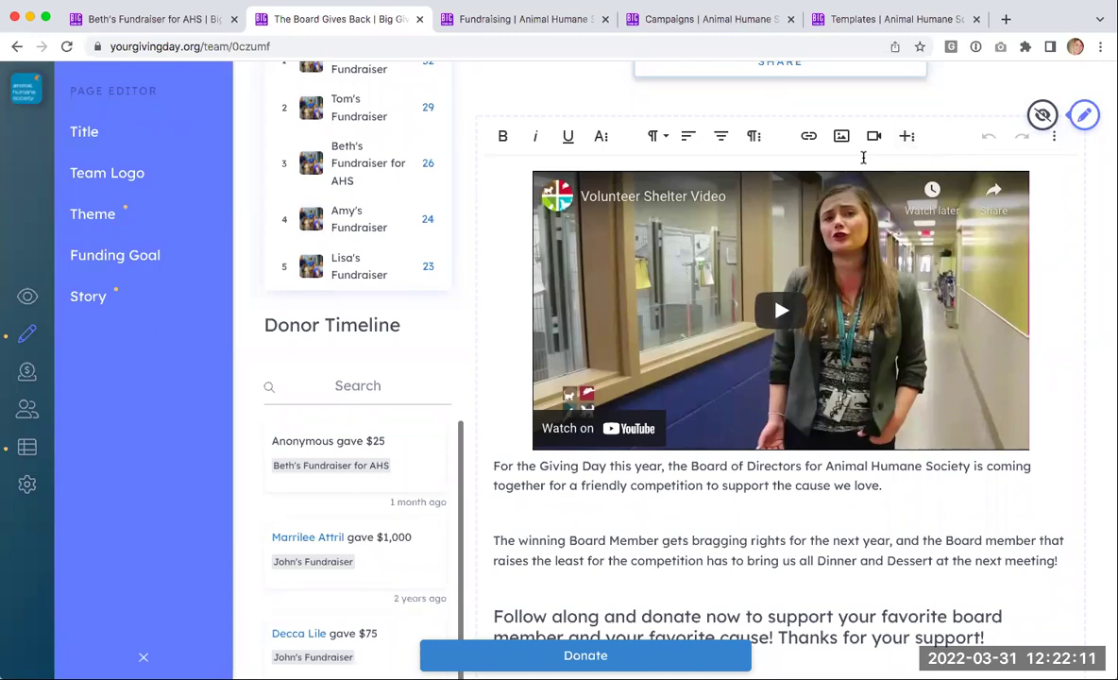
scroll(863, 158, down, 5)
scroll(863, 161, up, 12)
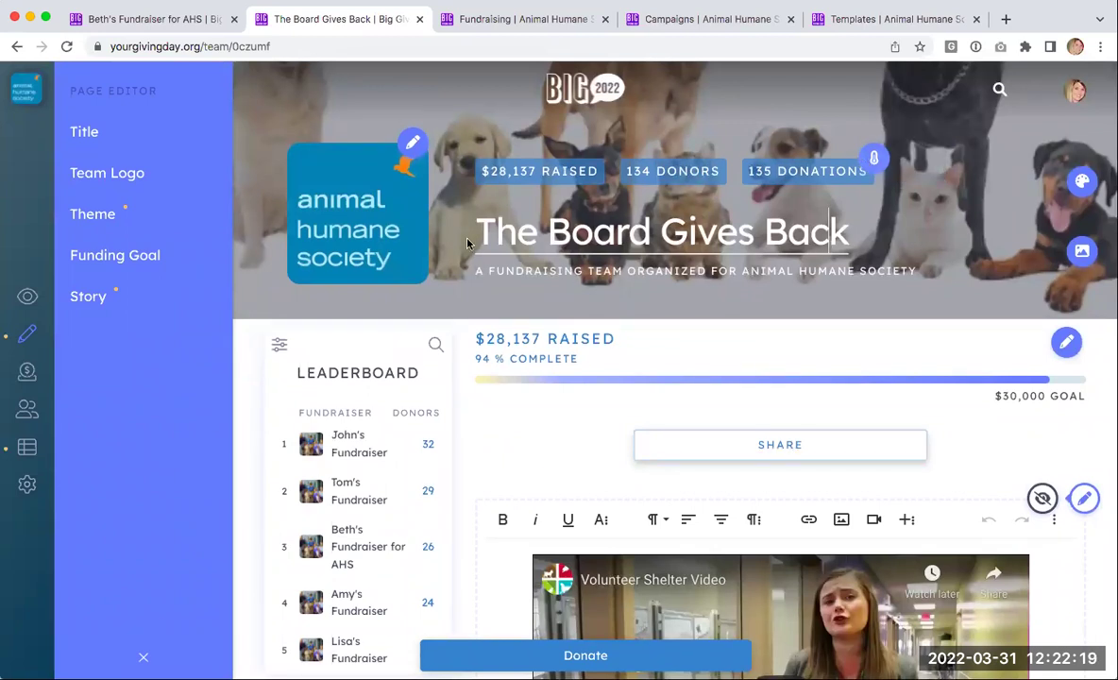
Return to the team's live page and review its header metrics, leaderboard and progress section.
click(24, 295)
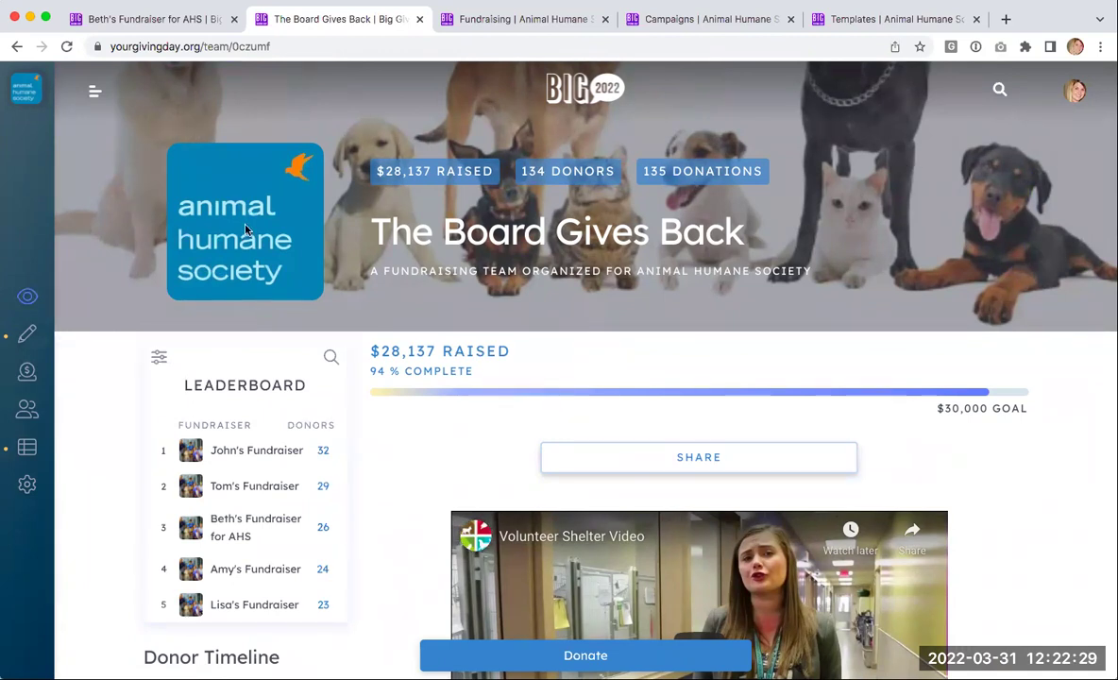
scroll(251, 183, down, 5)
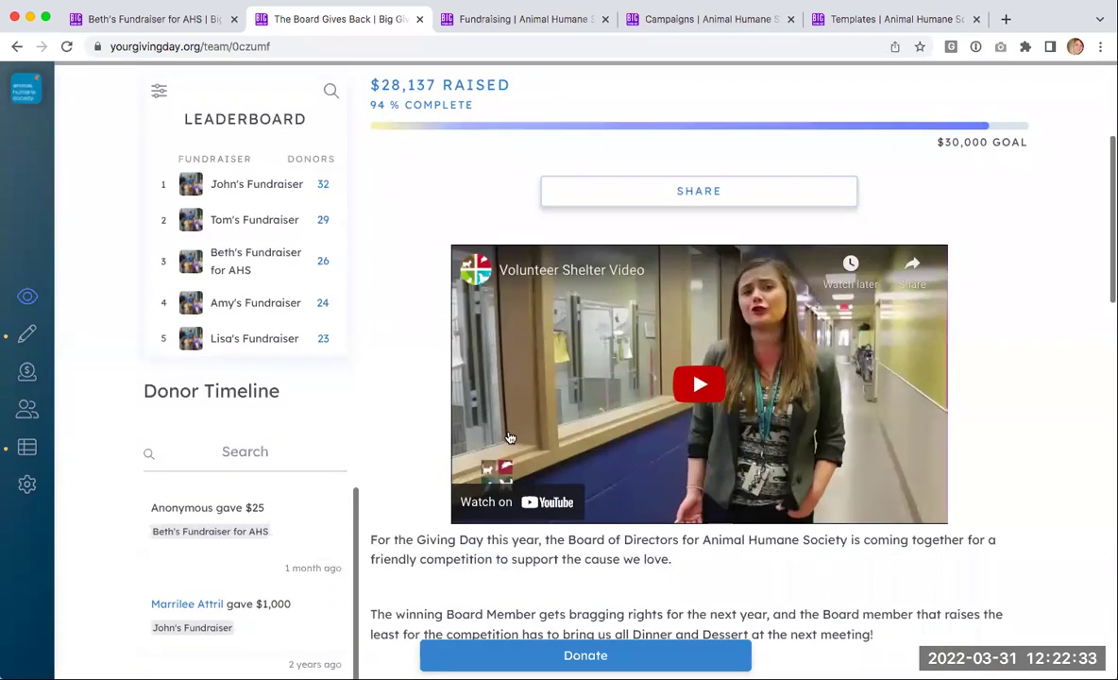
scroll(606, 524, up, 5)
scroll(606, 524, down, 1)
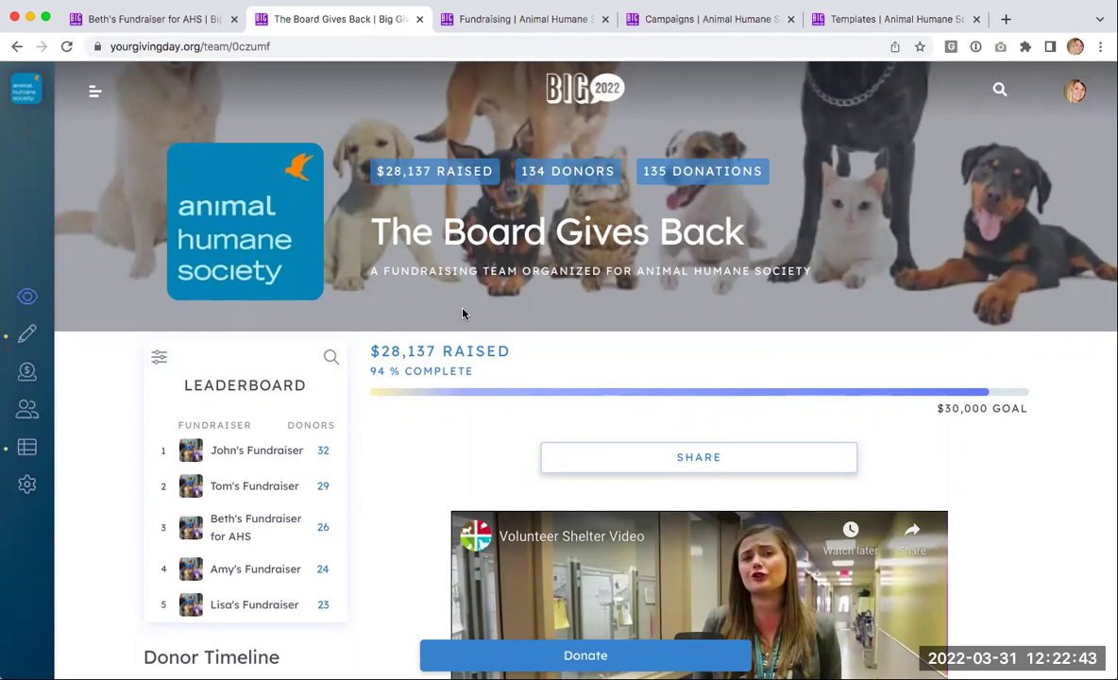
scroll(462, 313, down, 1)
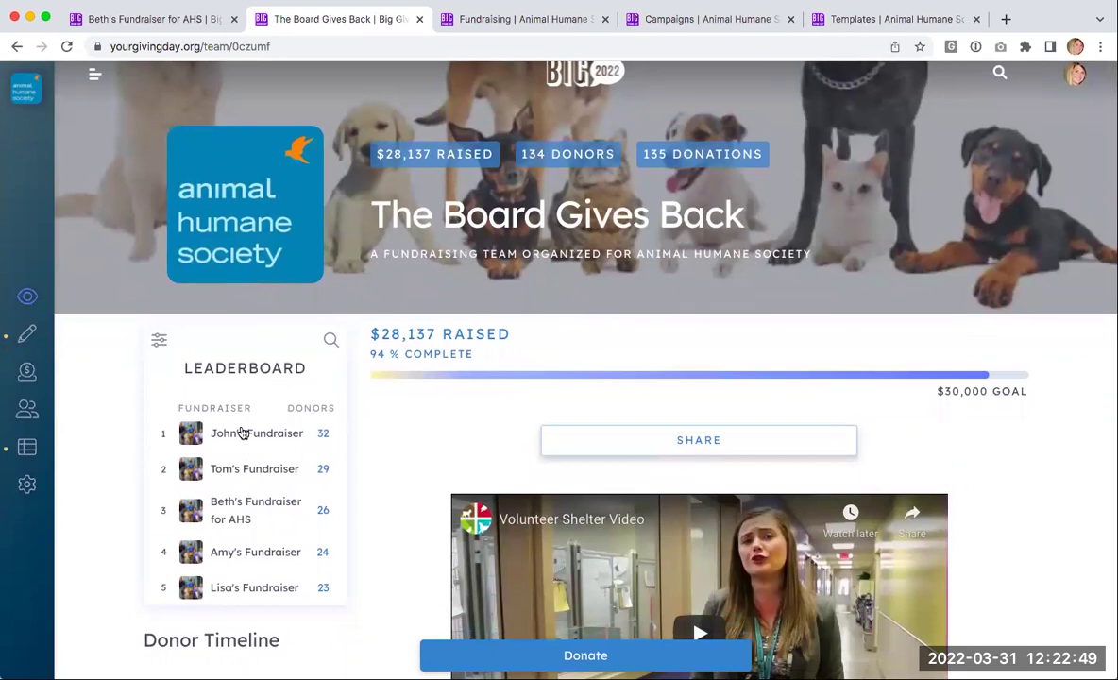
Open the team's campaigns list and look through its member fundraisers with their status, amounts raised and donors.
mouse_move(21, 370)
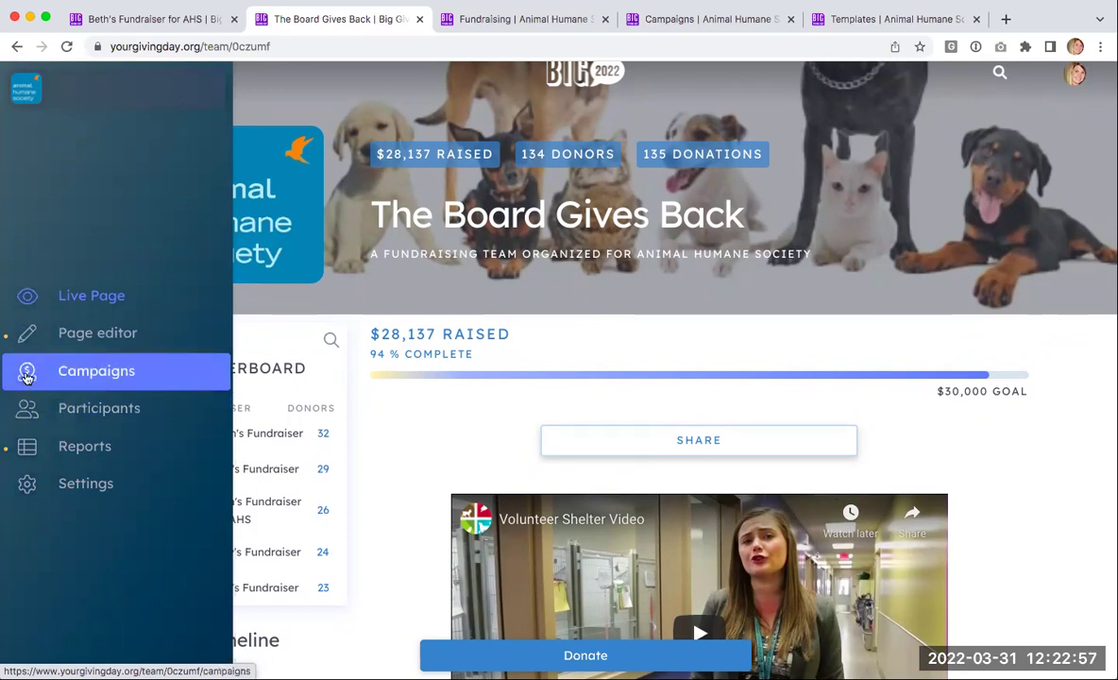
click(27, 376)
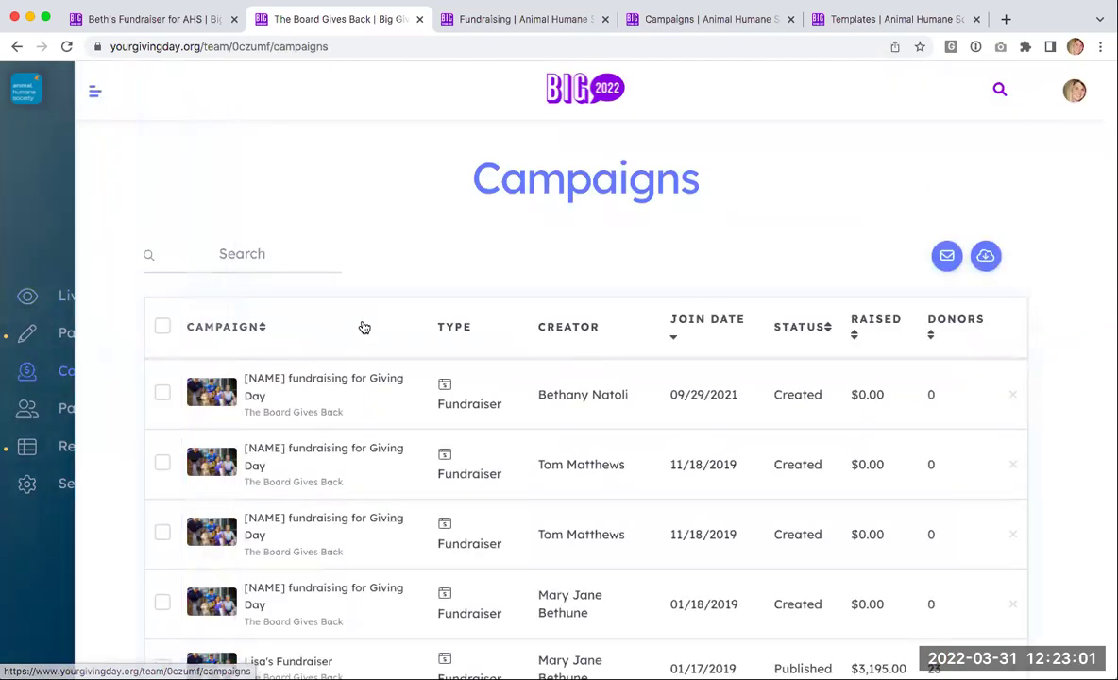
scroll(364, 326, down, 3)
scroll(364, 326, up, 3)
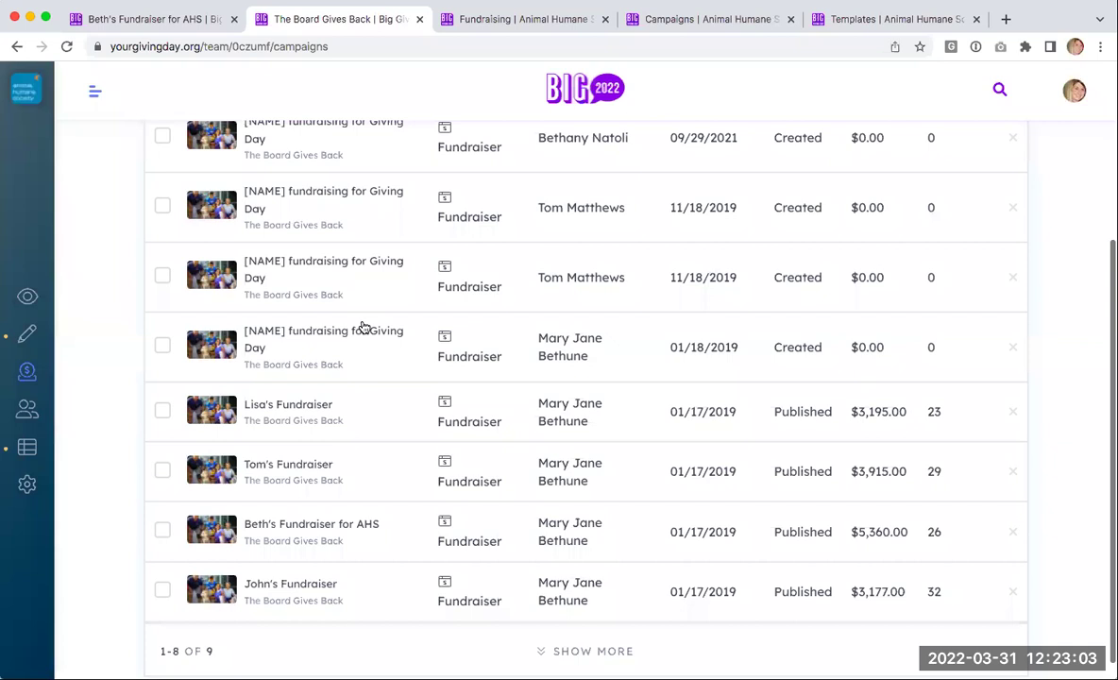
Review the team's participants list and its donations report.
mouse_move(28, 373)
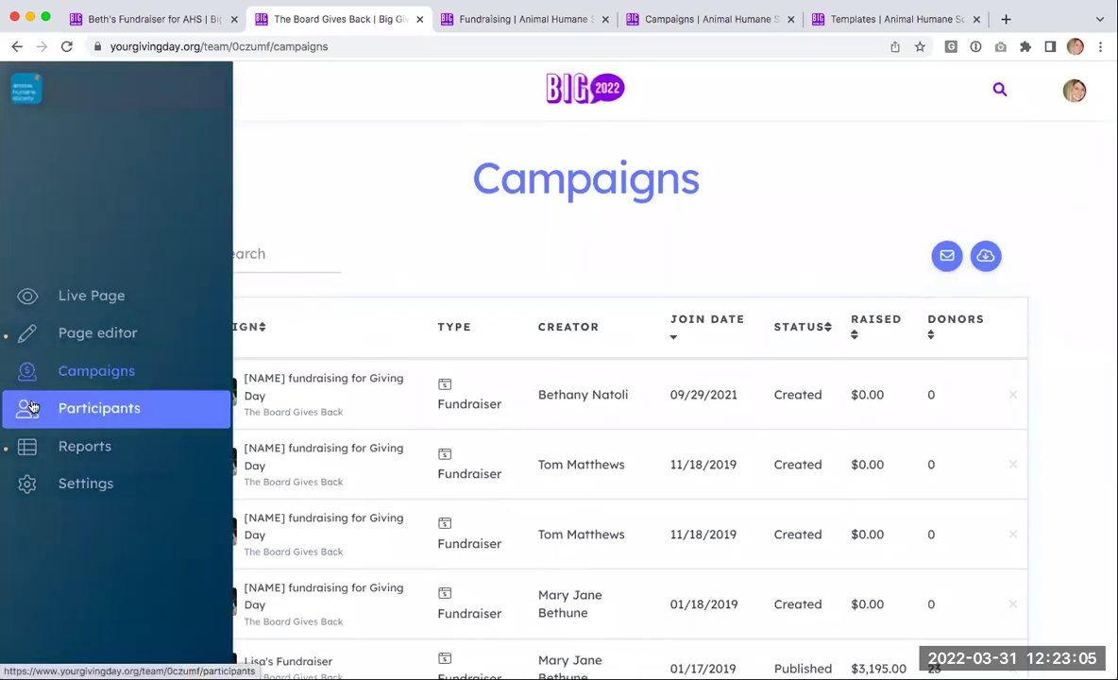
click(32, 407)
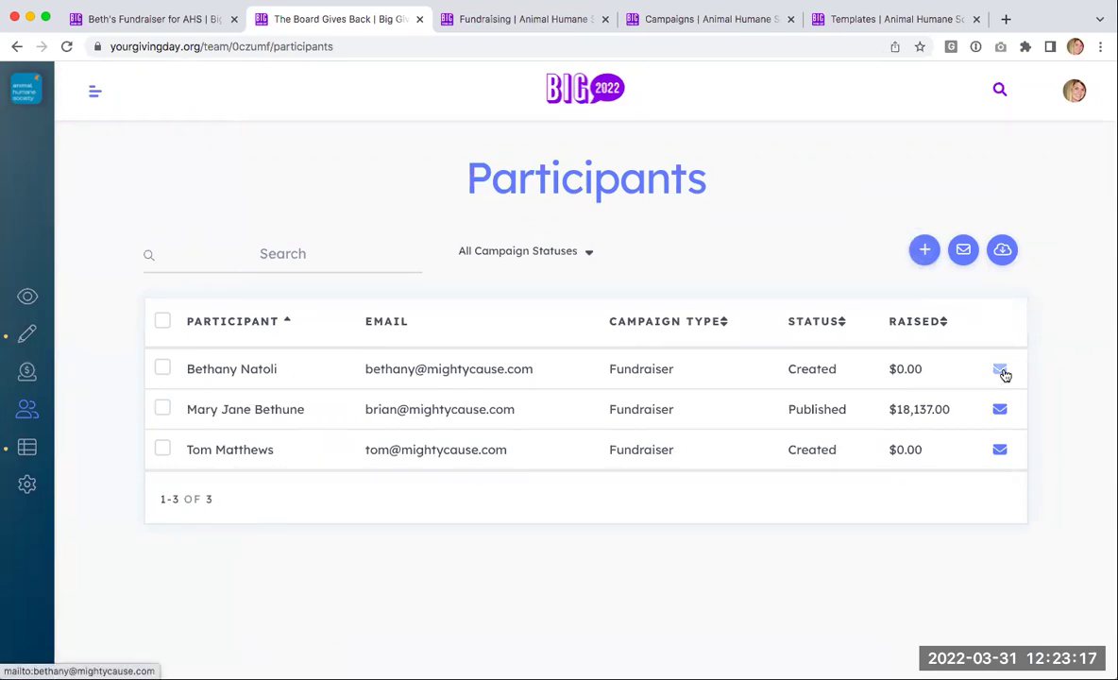
mouse_move(13, 406)
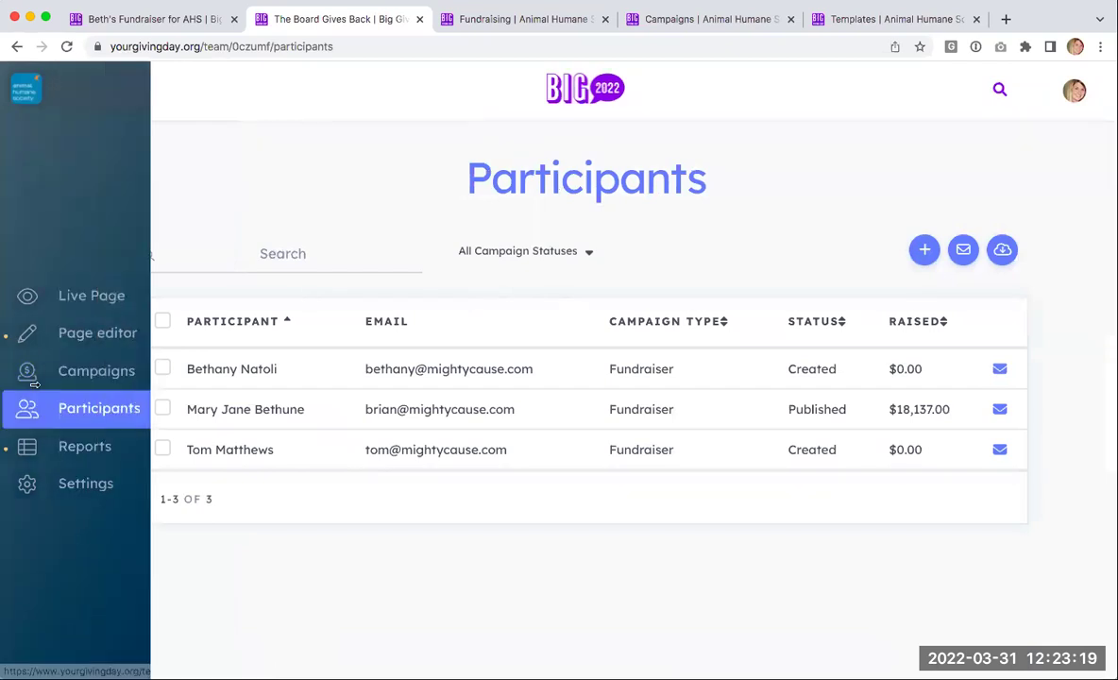
click(13, 436)
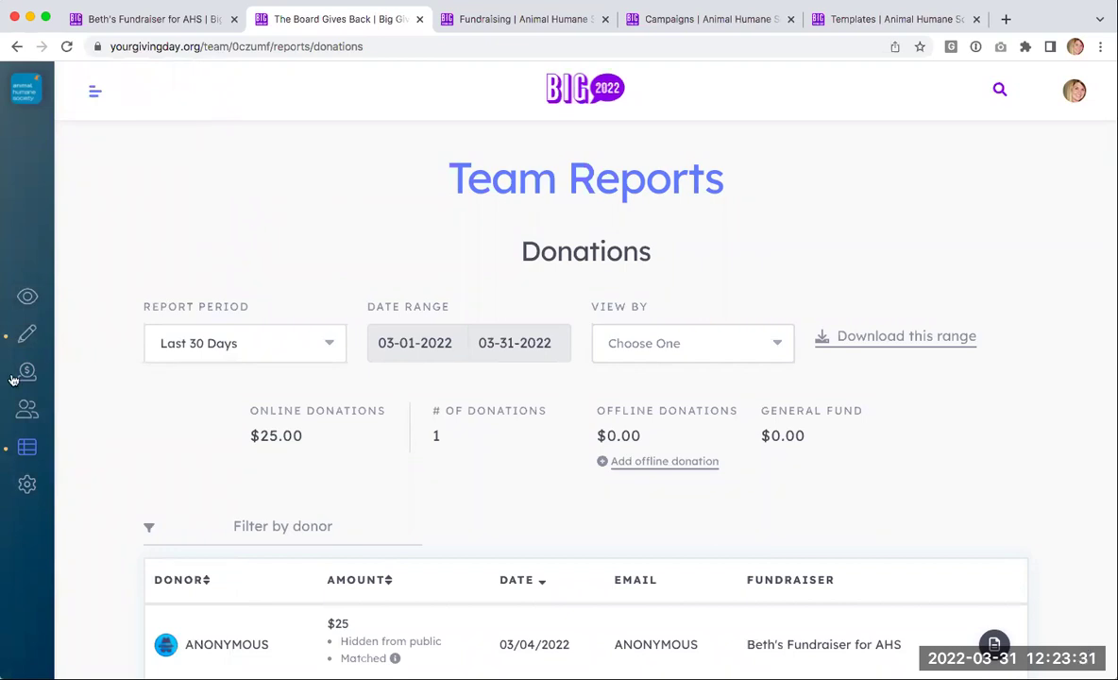
Open the team settings and examine the fundraiser template's title, funding goal and story.
mouse_move(25, 370)
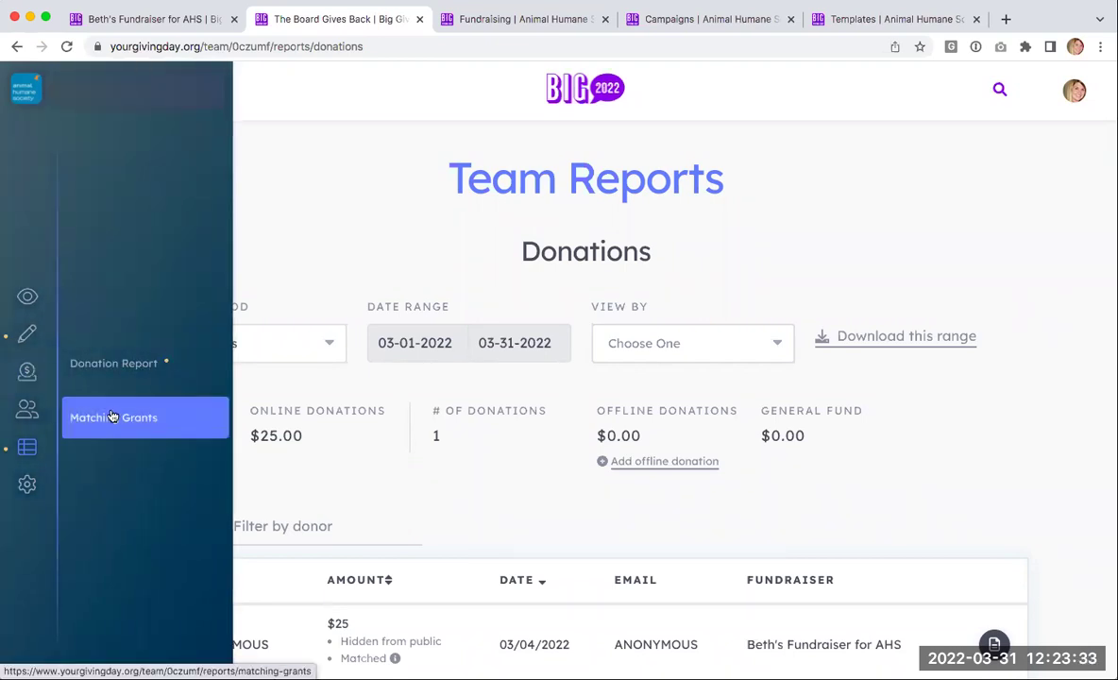
click(28, 490)
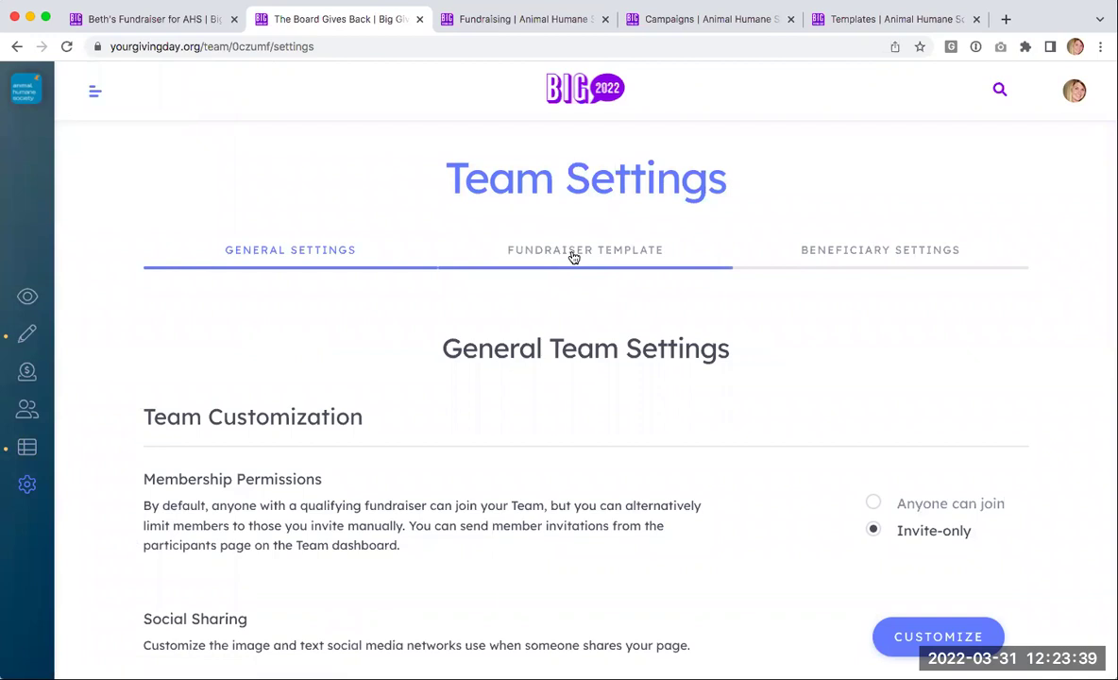
click(573, 254)
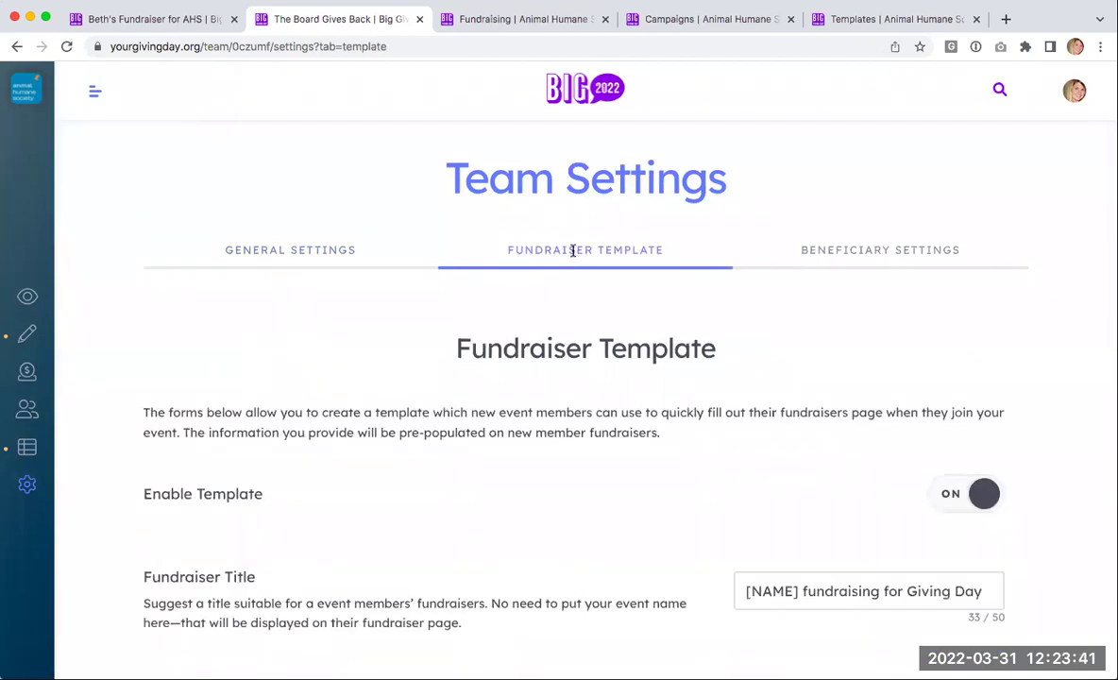
scroll(573, 256, down, 3)
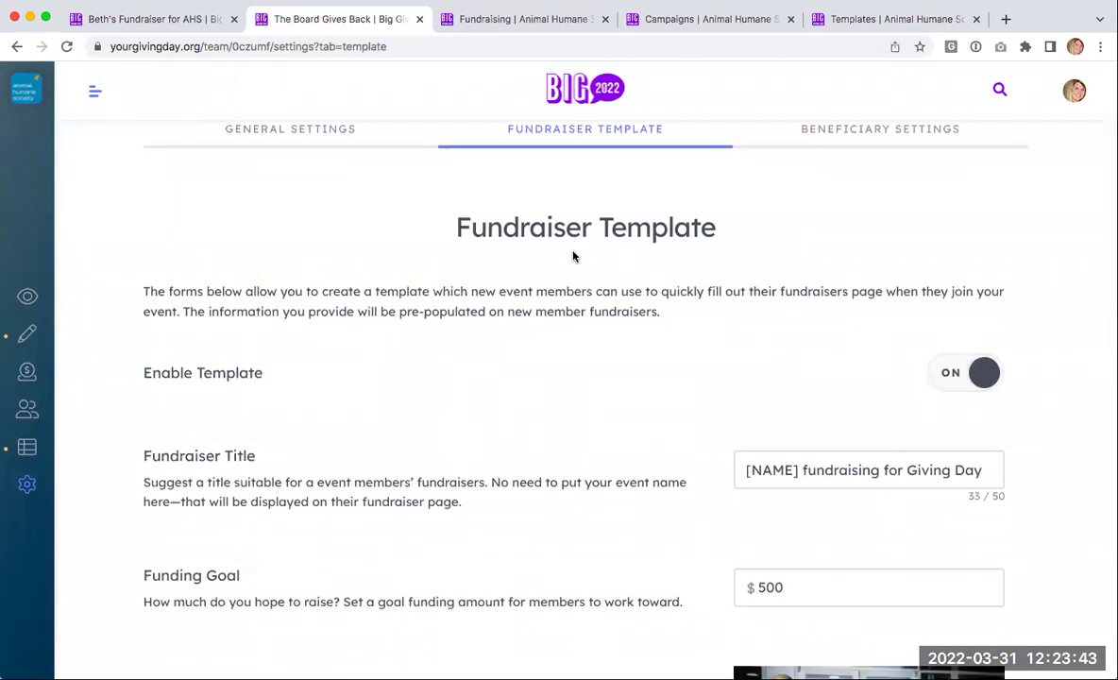
scroll(573, 256, down, 8)
scroll(574, 256, down, 15)
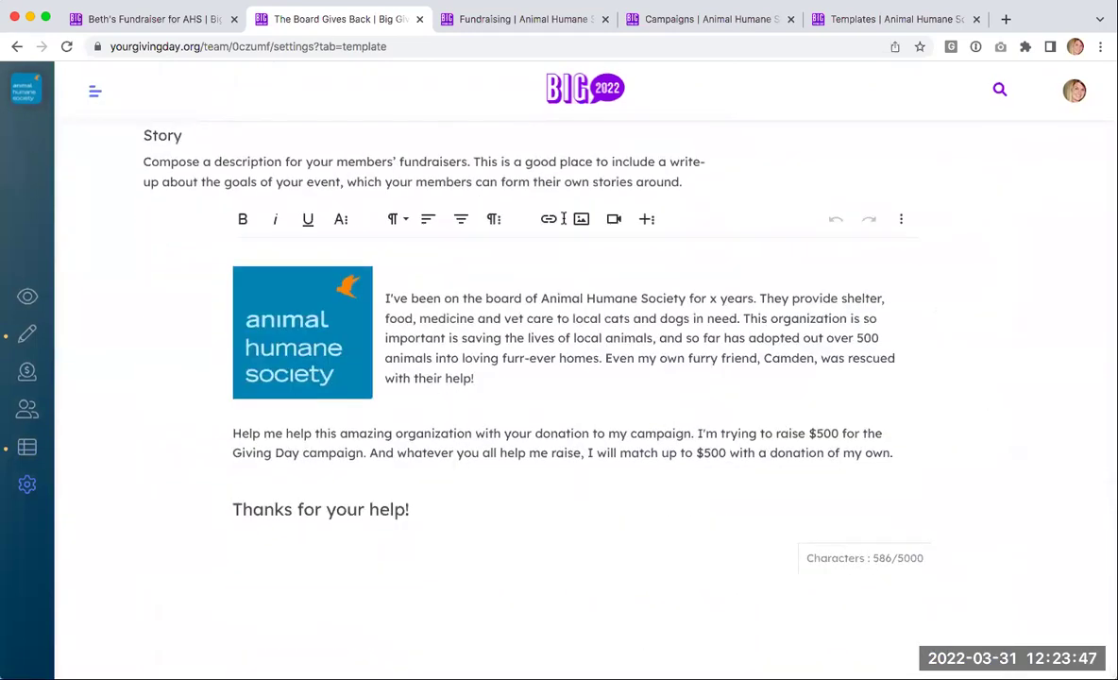
scroll(565, 221, up, 20)
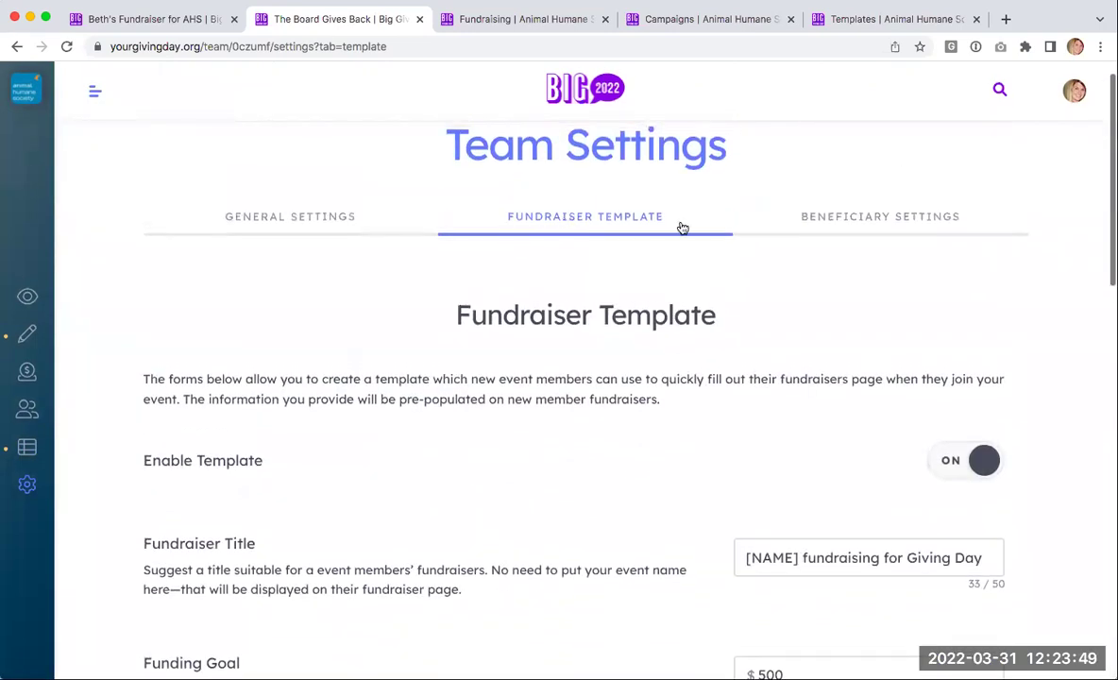
Check the team's beneficiary settings, including the General Fund option, and return to the live page.
click(819, 222)
scroll(520, 331, down, 1)
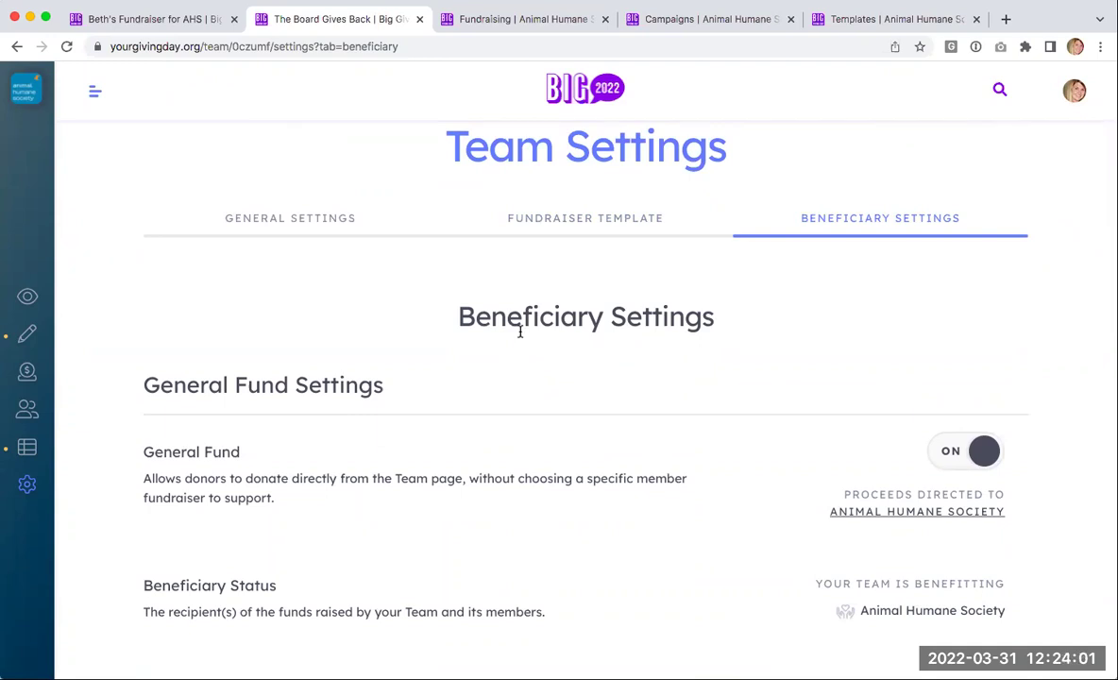
mouse_move(28, 297)
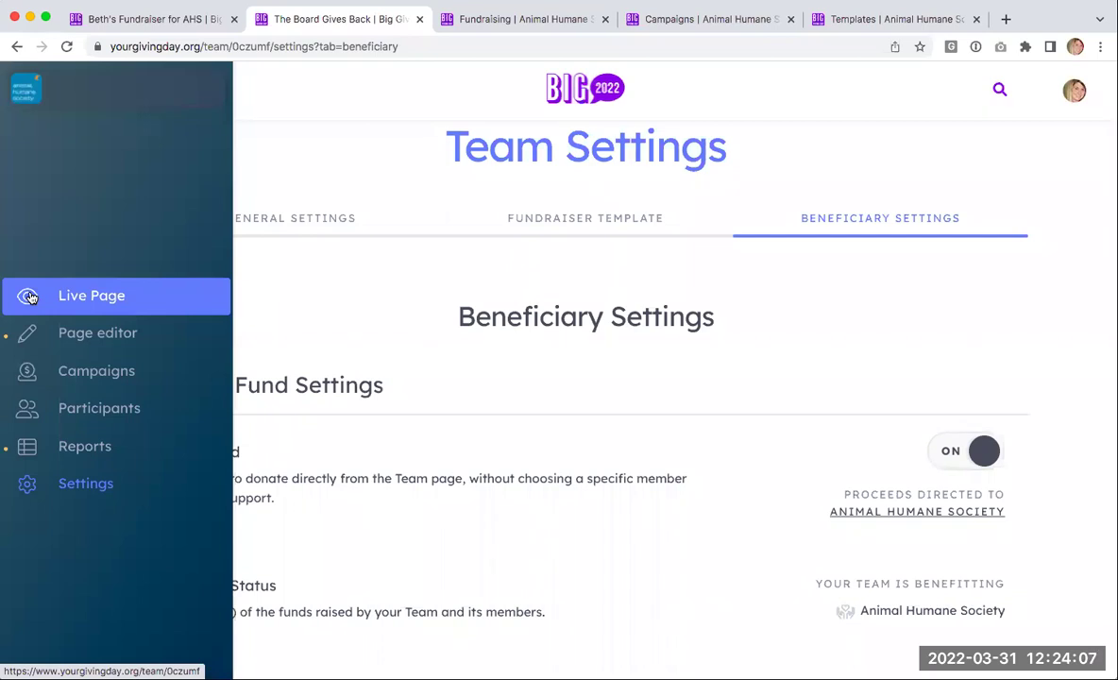
click(29, 296)
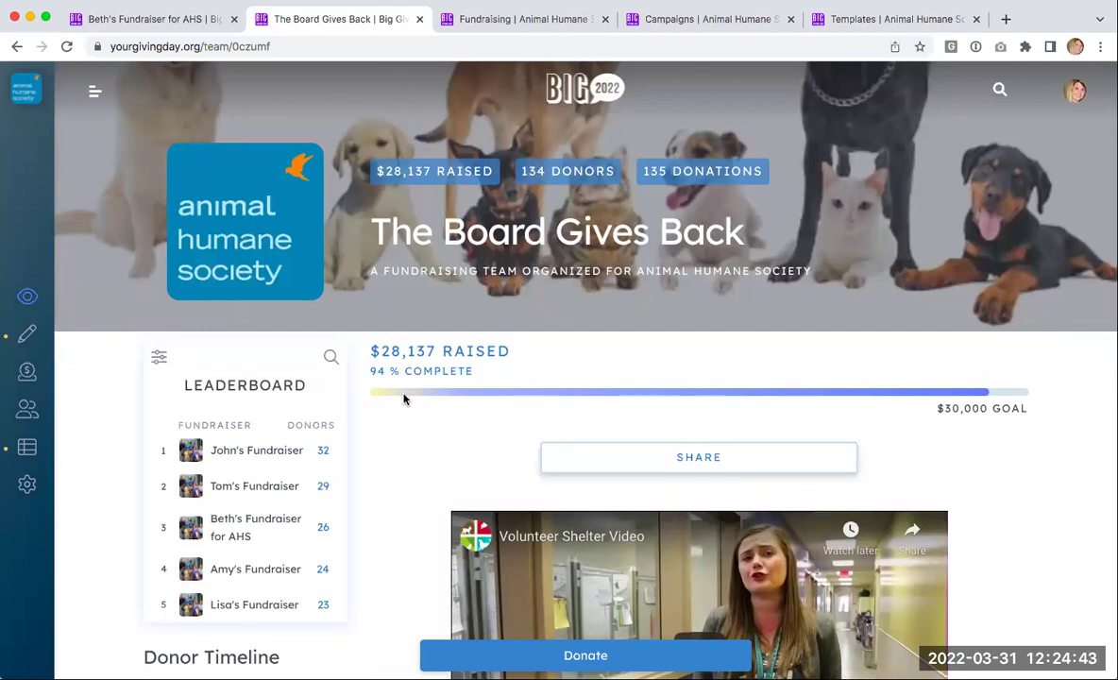
Look at the organization's Fundraising Tools and Campaigns pages, preview the start screen for creating a new campaign, and return to Campaigns.
click(490, 19)
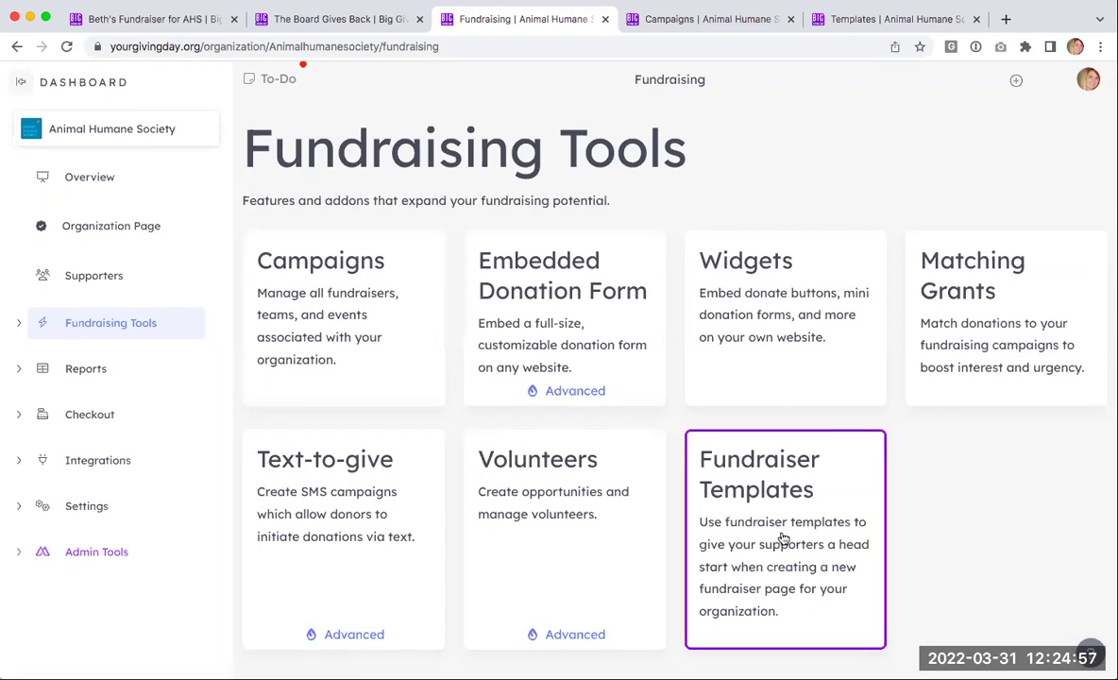
click(673, 26)
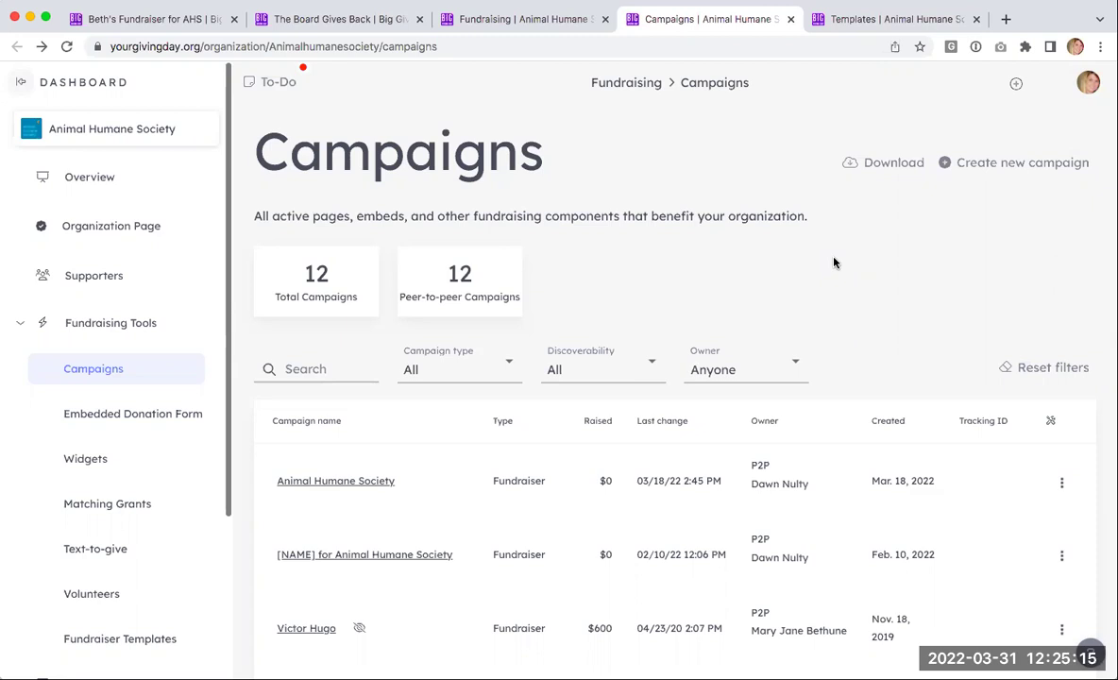
click(1024, 174)
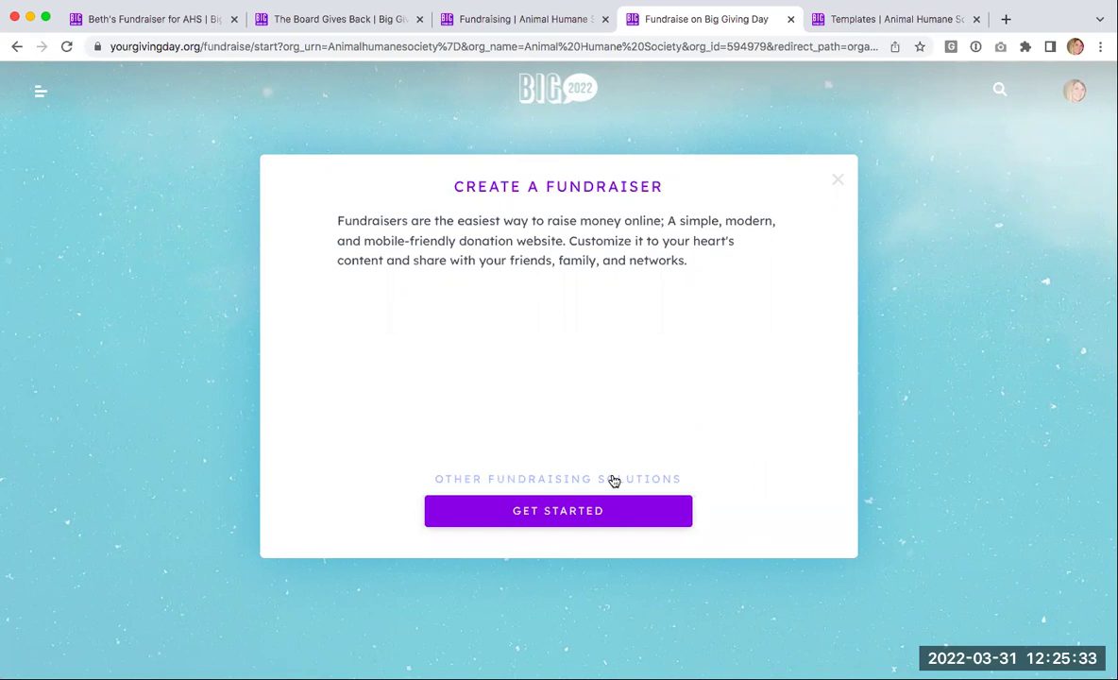
click(14, 47)
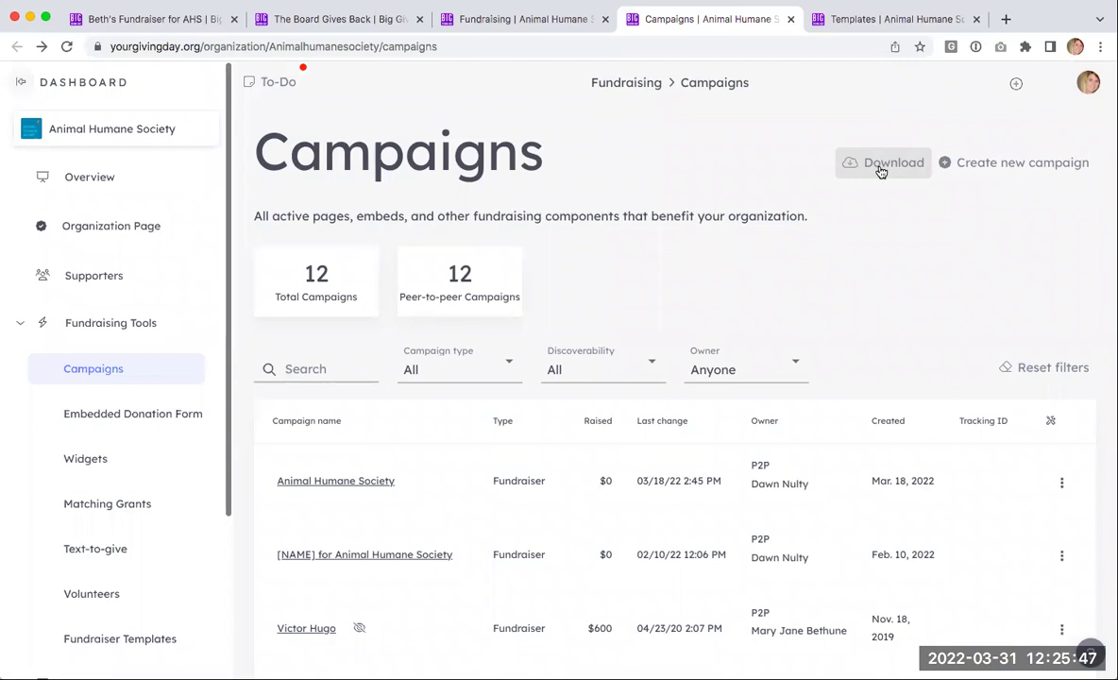
Review the organization's campaigns table, including the management actions for the first Animal Humane Society fundraiser and the download option.
scroll(872, 244, down, 5)
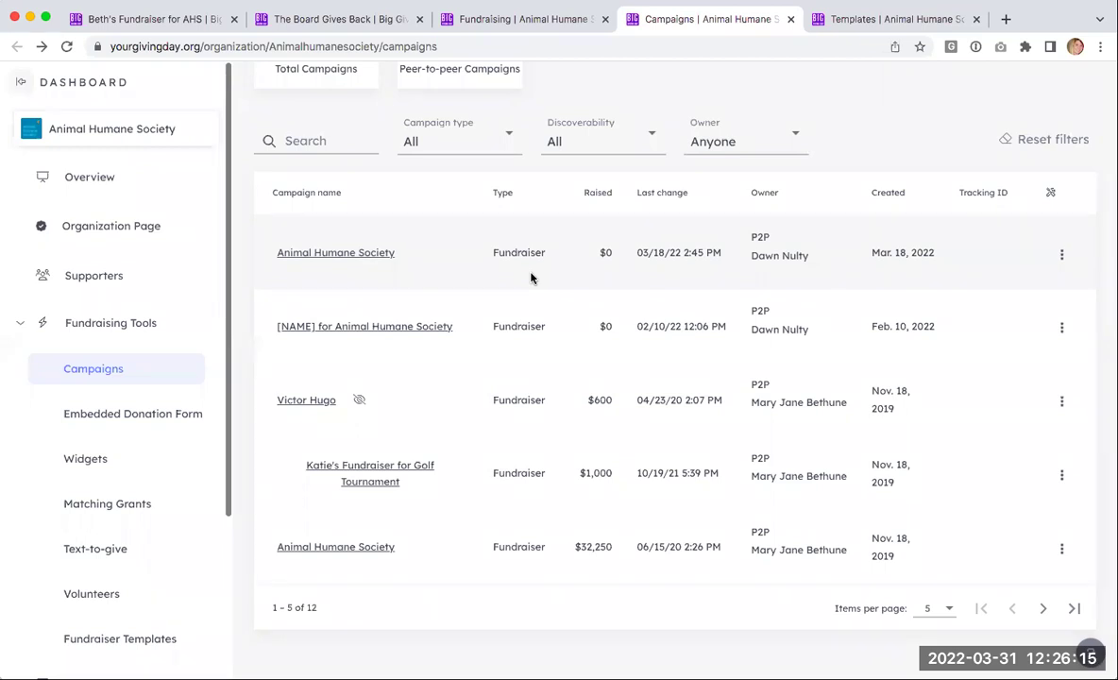
click(1061, 257)
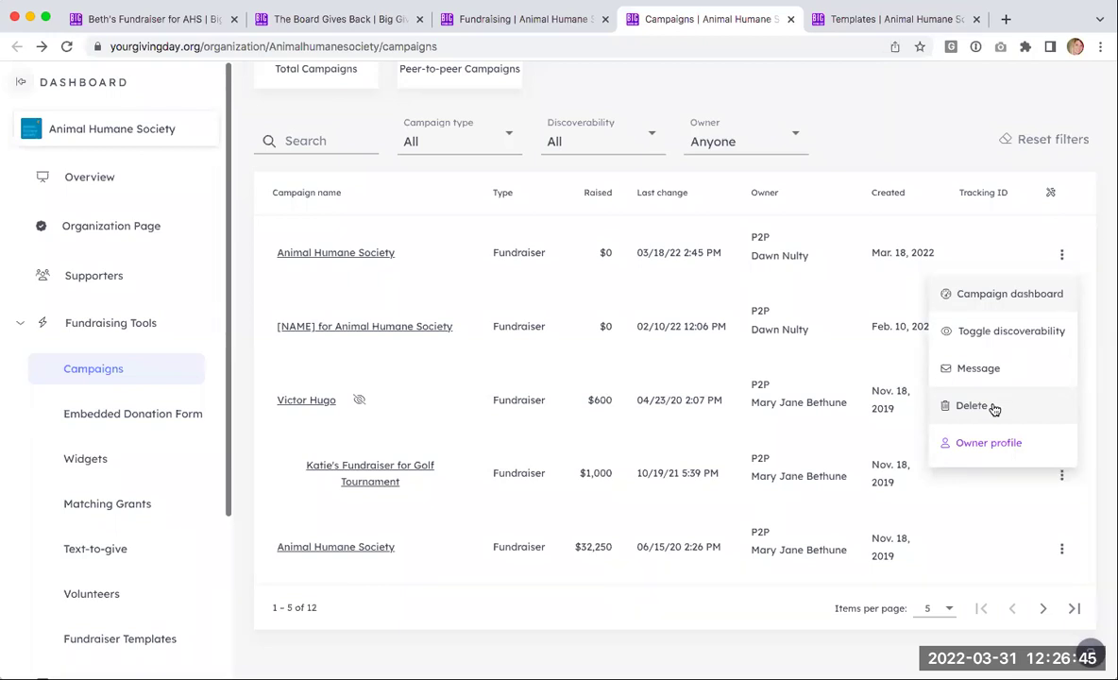
click(914, 135)
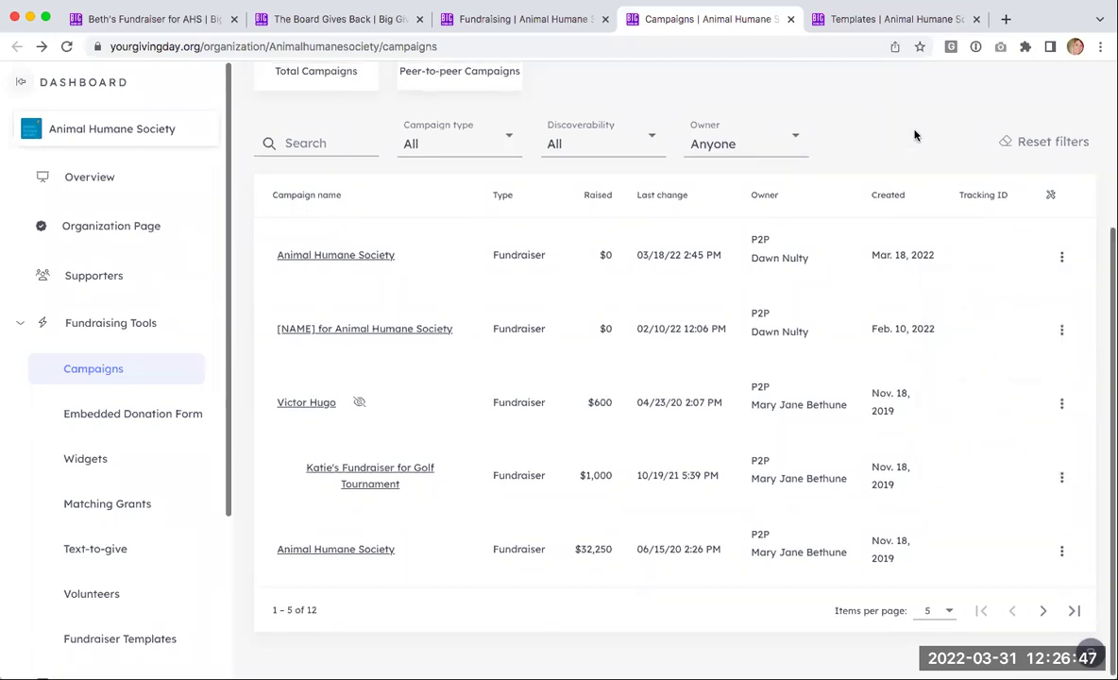
scroll(913, 135, up, 3)
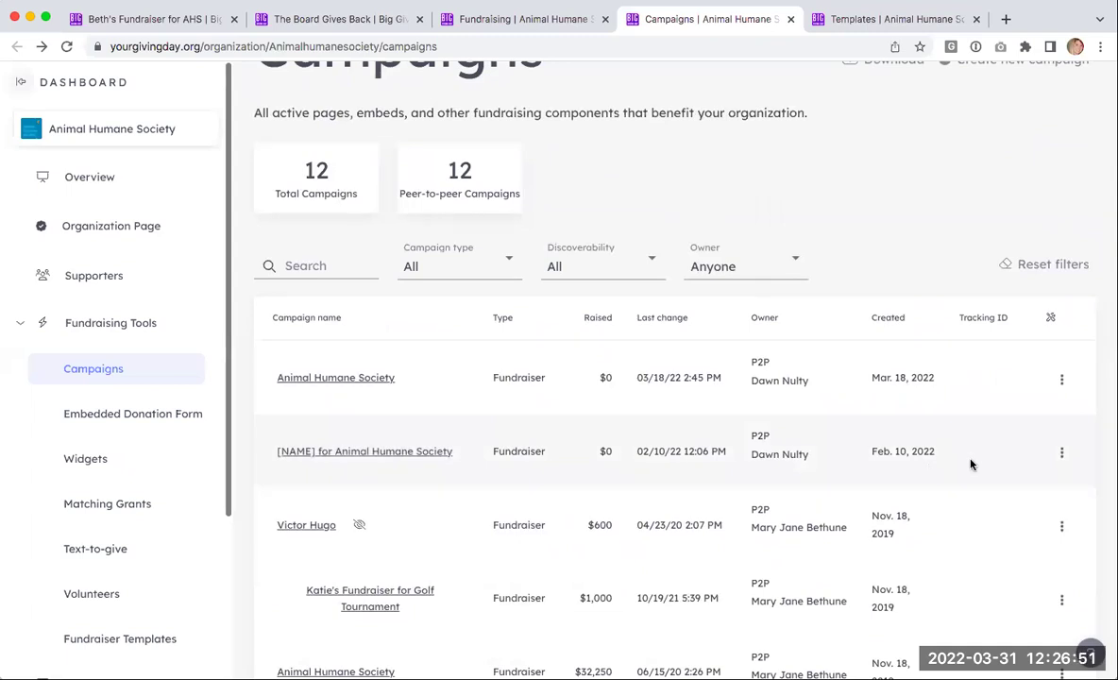
scroll(970, 464, up, 3)
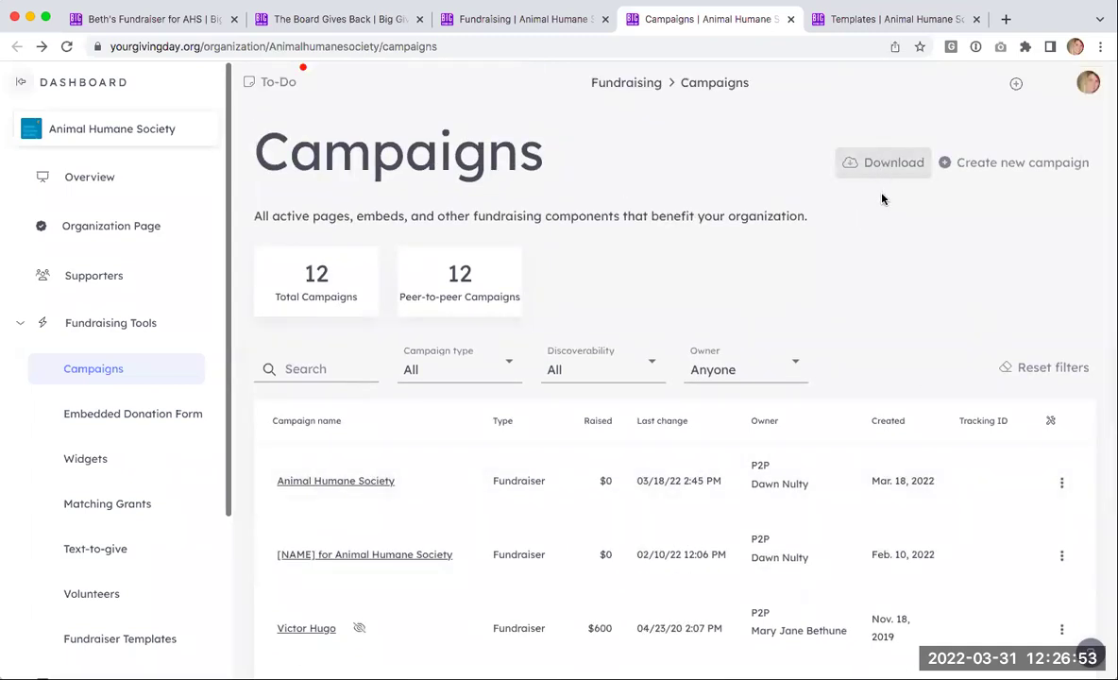
scroll(882, 198, down, 1)
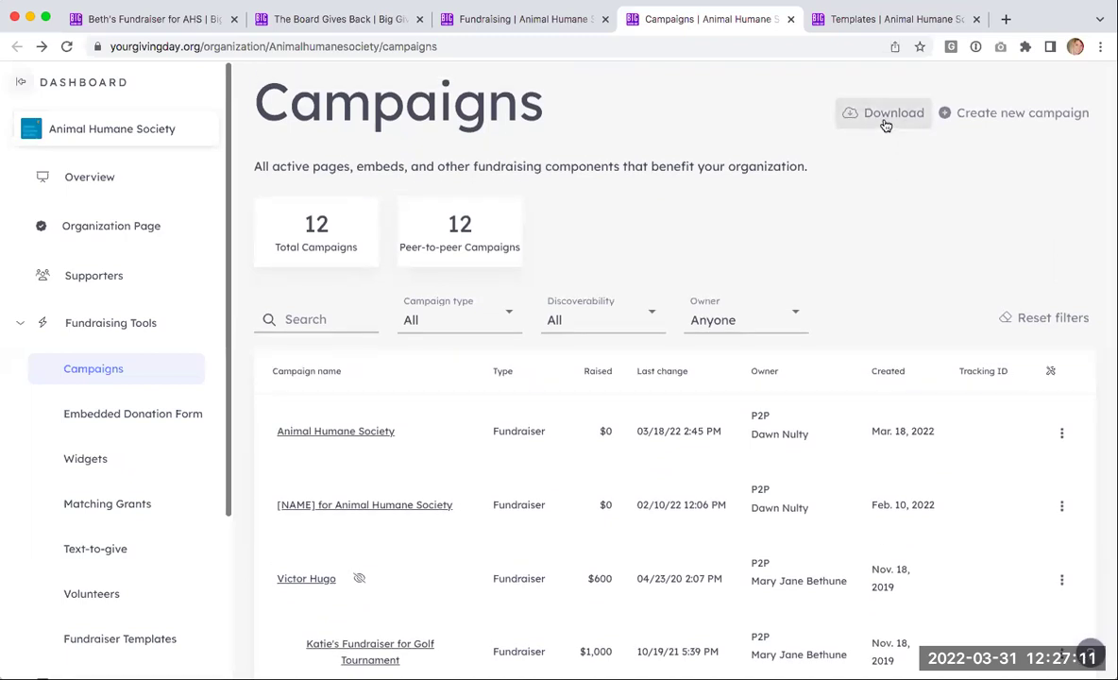
scroll(708, 297, up, 1)
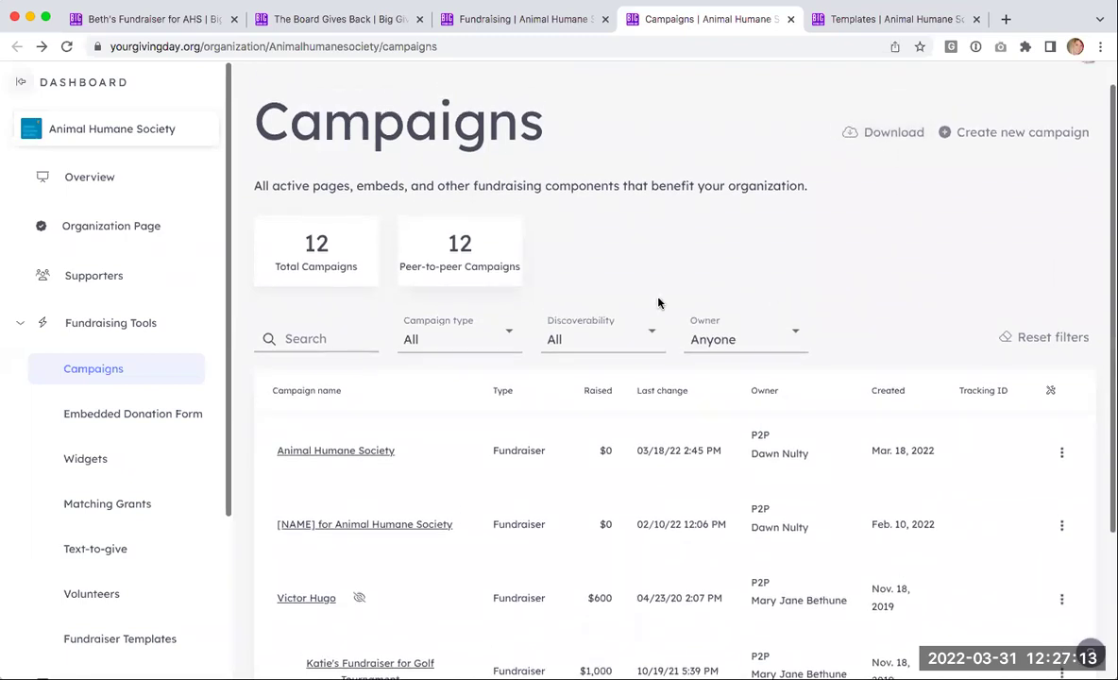
Examine the campaign search field and the filter options for campaign type, discoverability and owner.
click(348, 339)
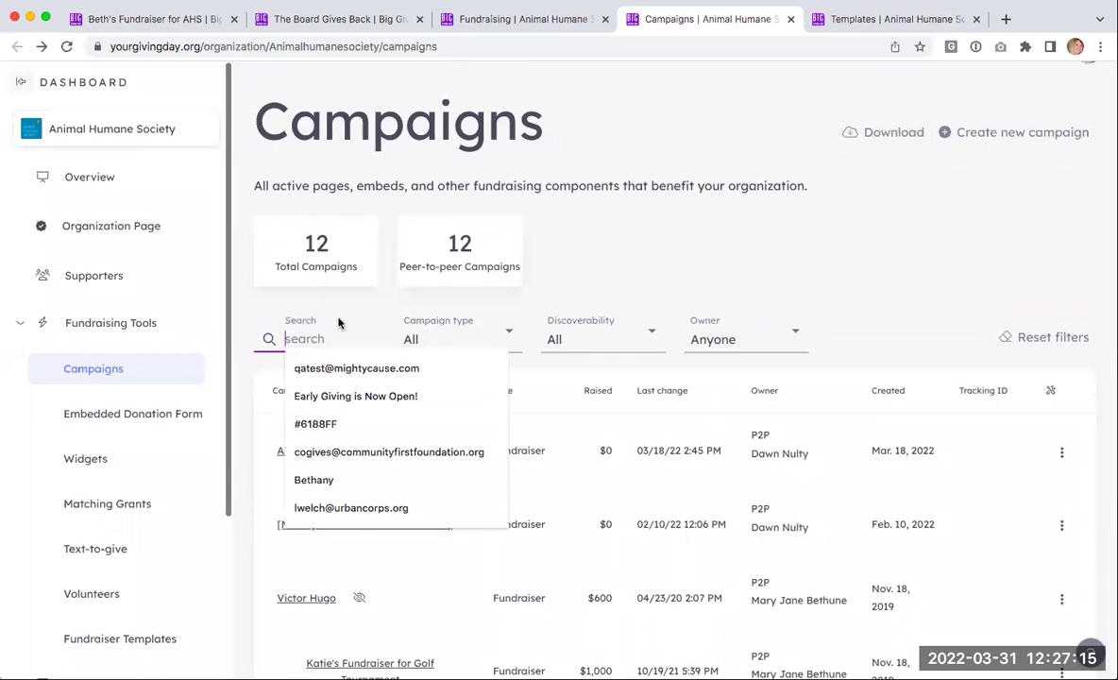
key(Escape)
click(332, 314)
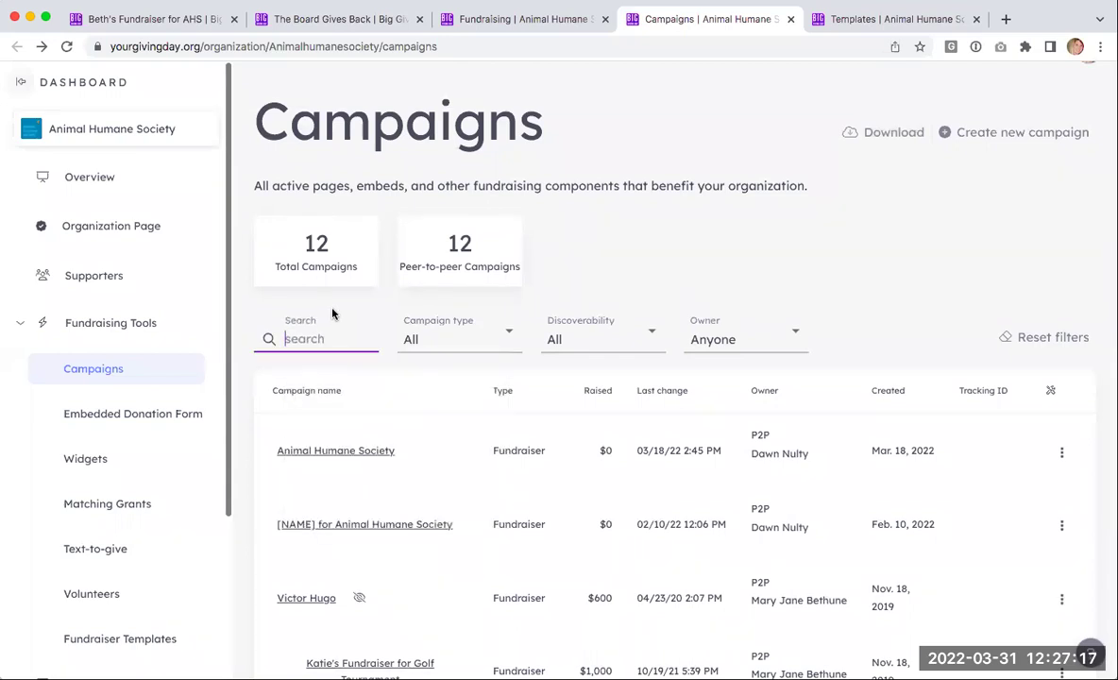
click(453, 340)
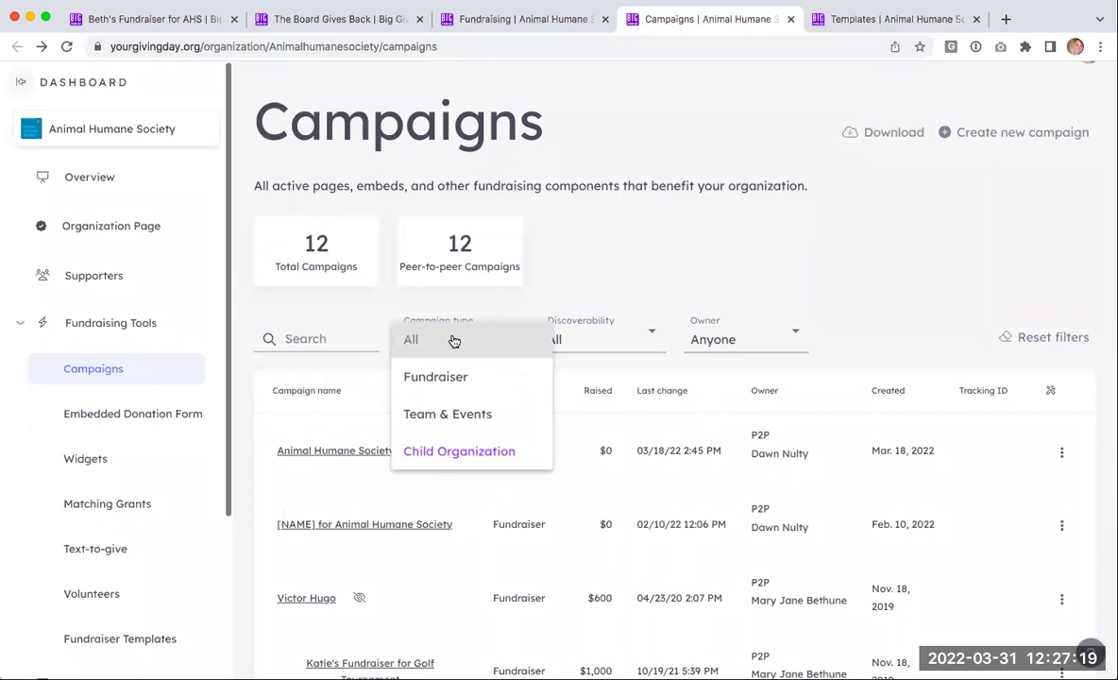
click(599, 319)
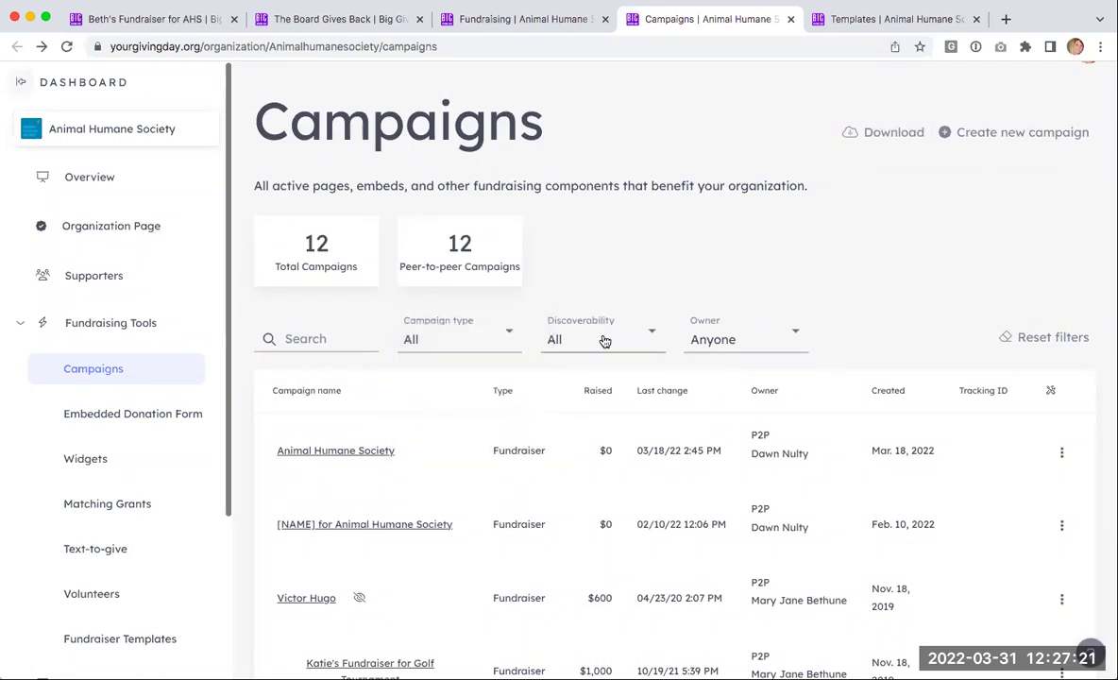
click(604, 341)
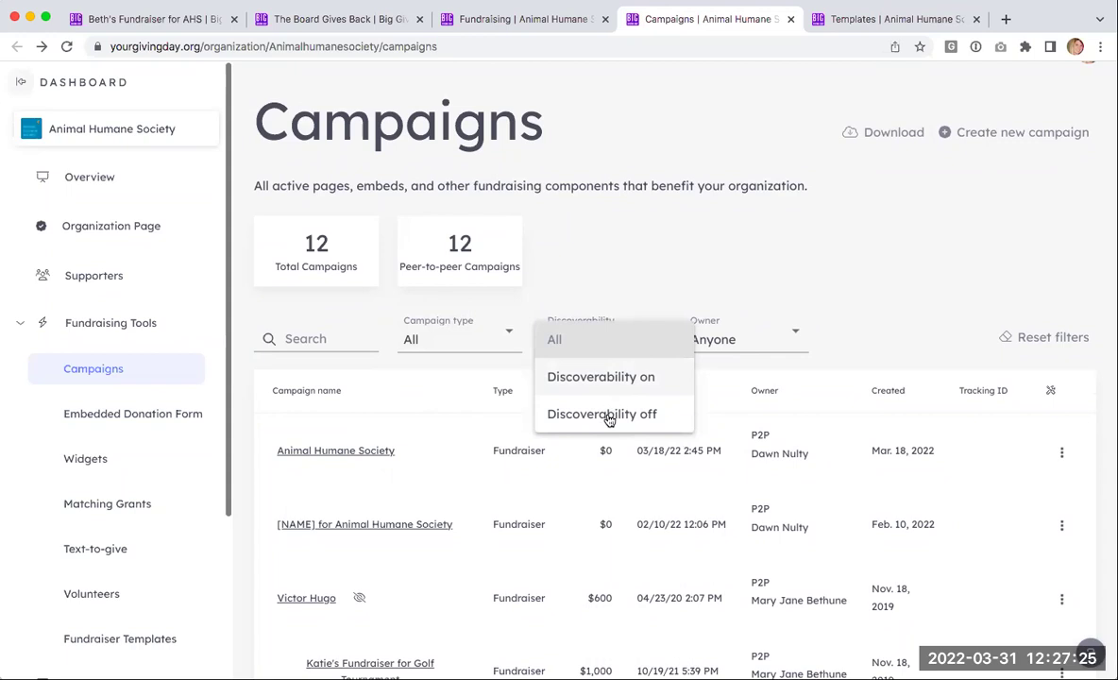
click(753, 333)
click(748, 331)
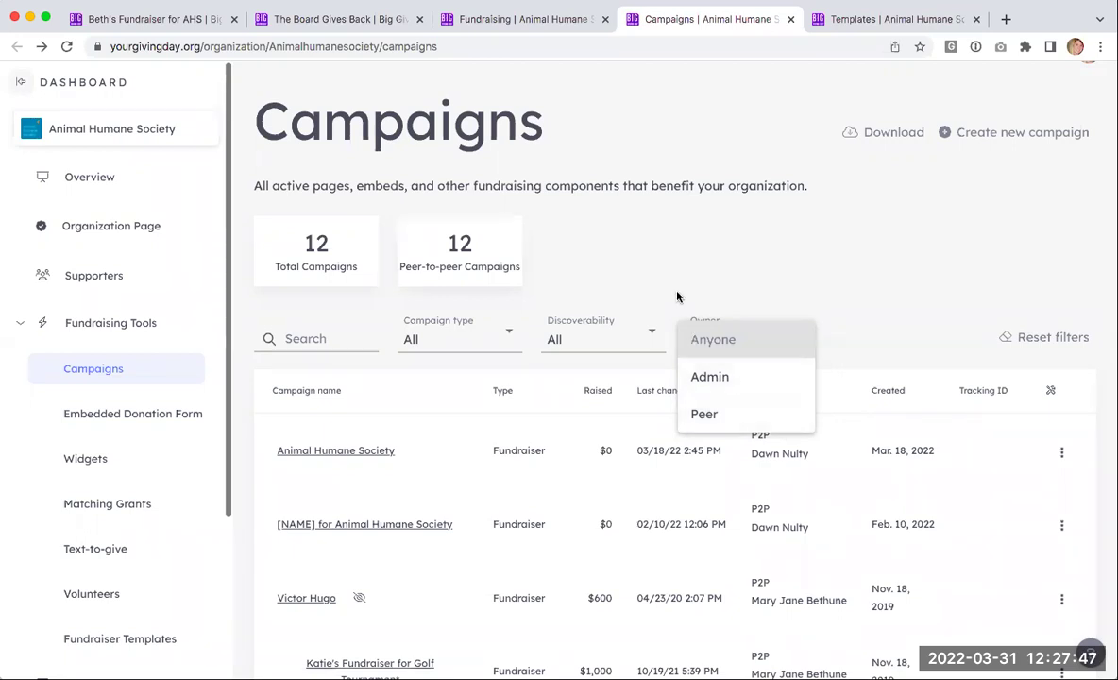
click(663, 263)
scroll(665, 264, down, 2)
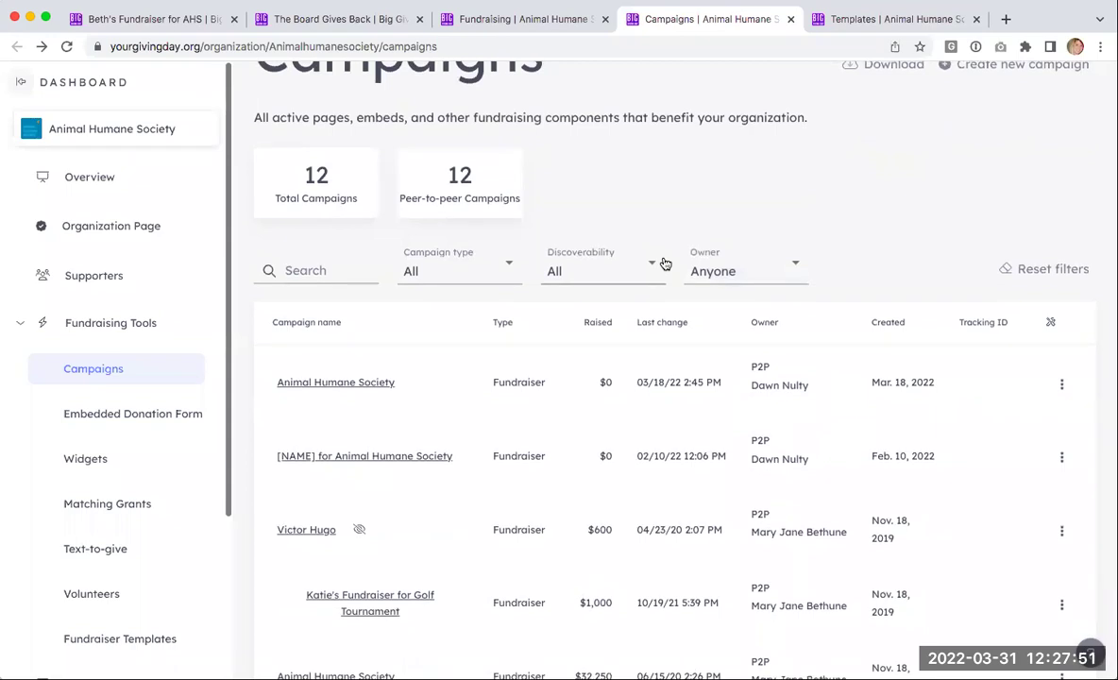
scroll(664, 255, up, 2)
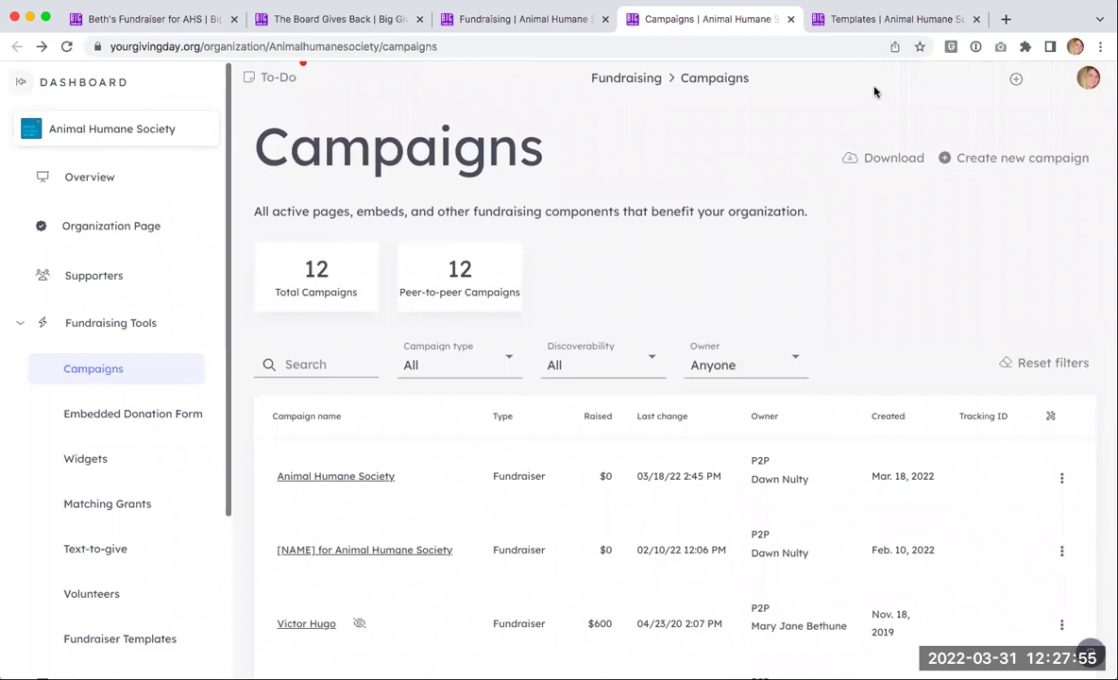
View the organization's fundraiser templates and check the actions available for the "Your Giving Day Template" entry.
click(872, 24)
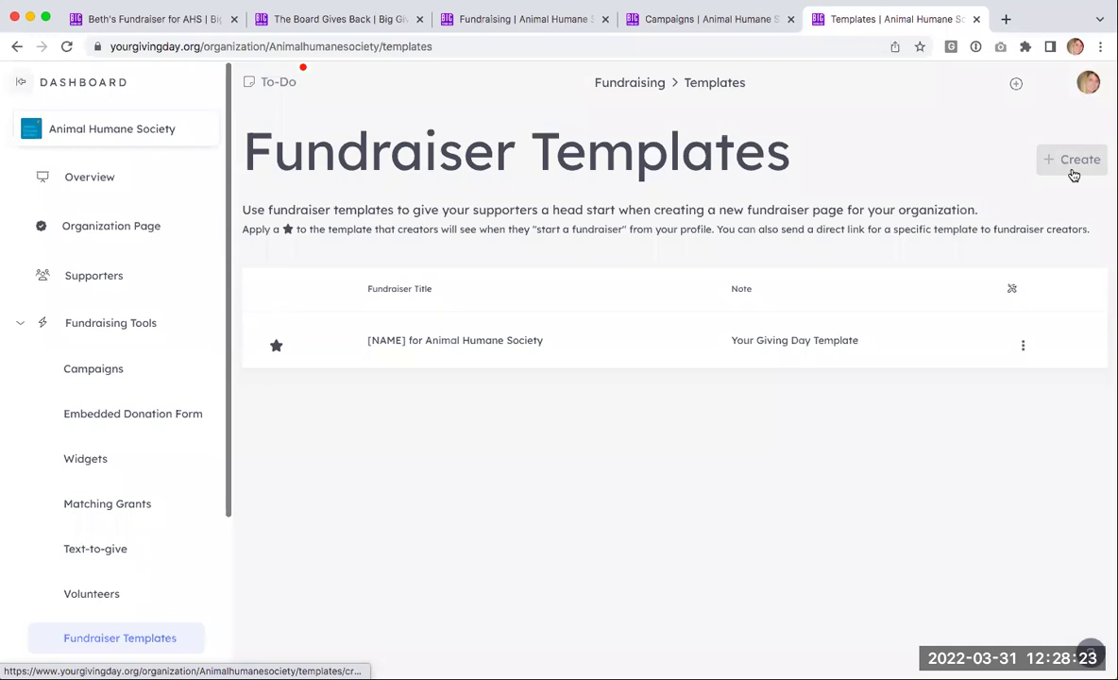
click(1024, 346)
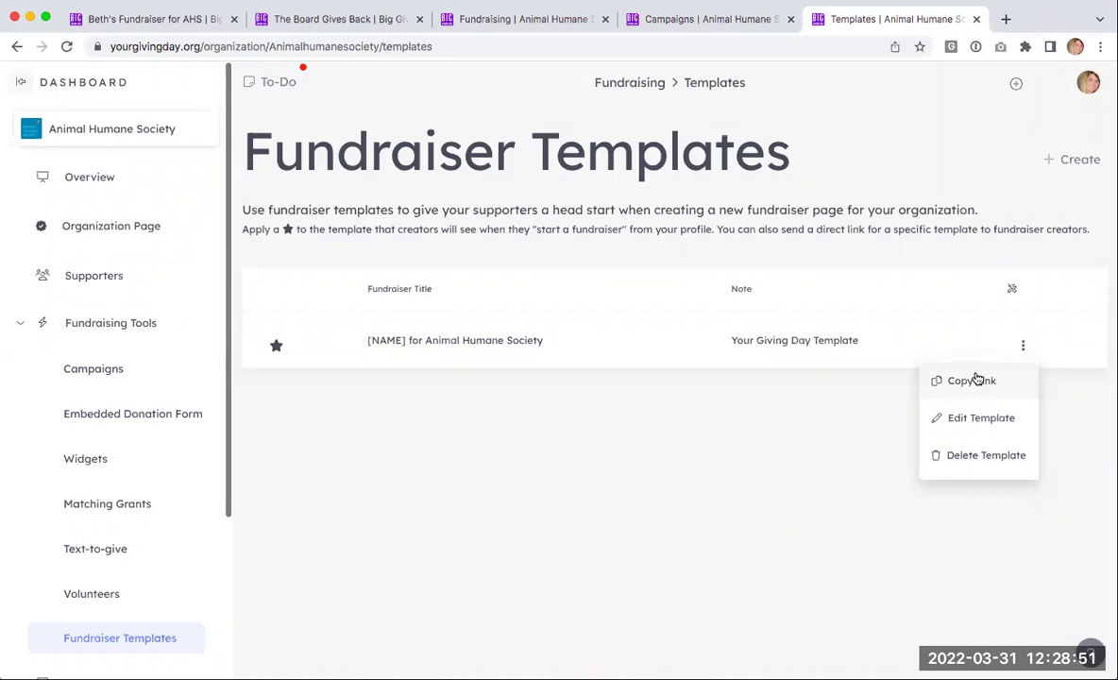
click(975, 340)
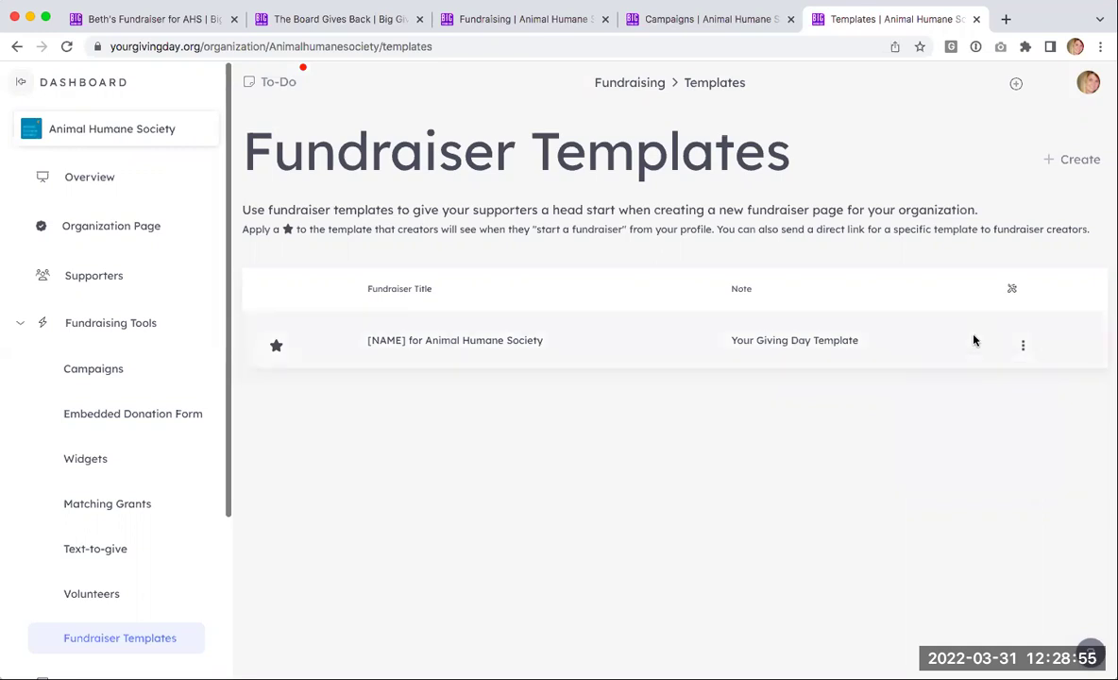
Open the Organization Page and briefly turn on edit mode to see its editing controls.
click(128, 234)
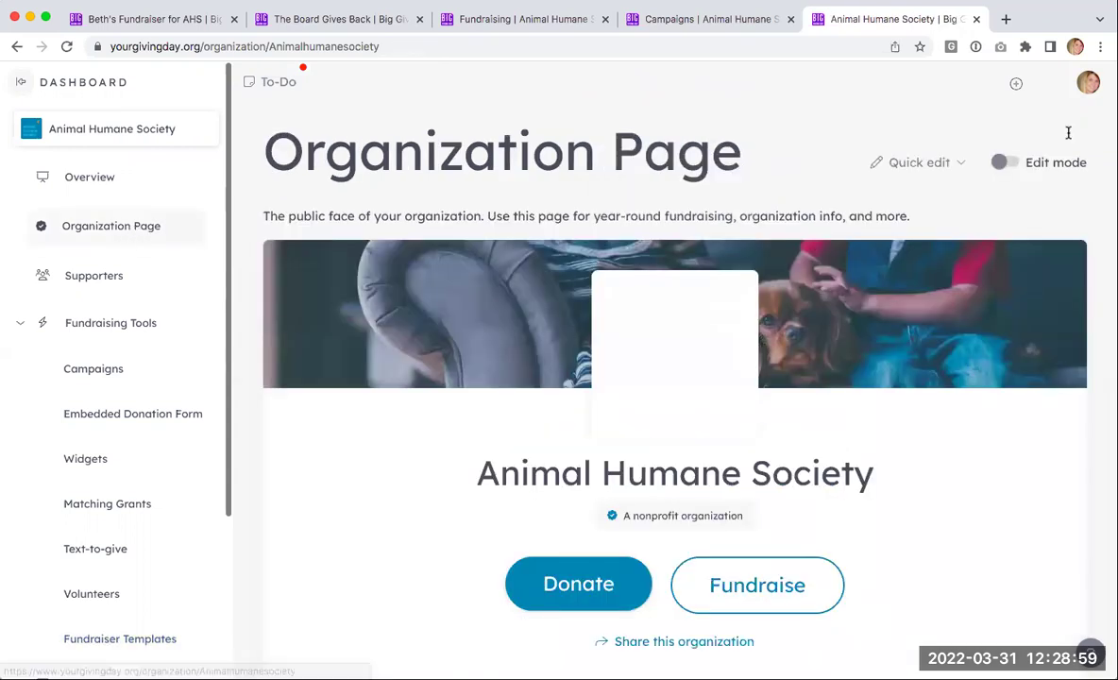
click(1010, 163)
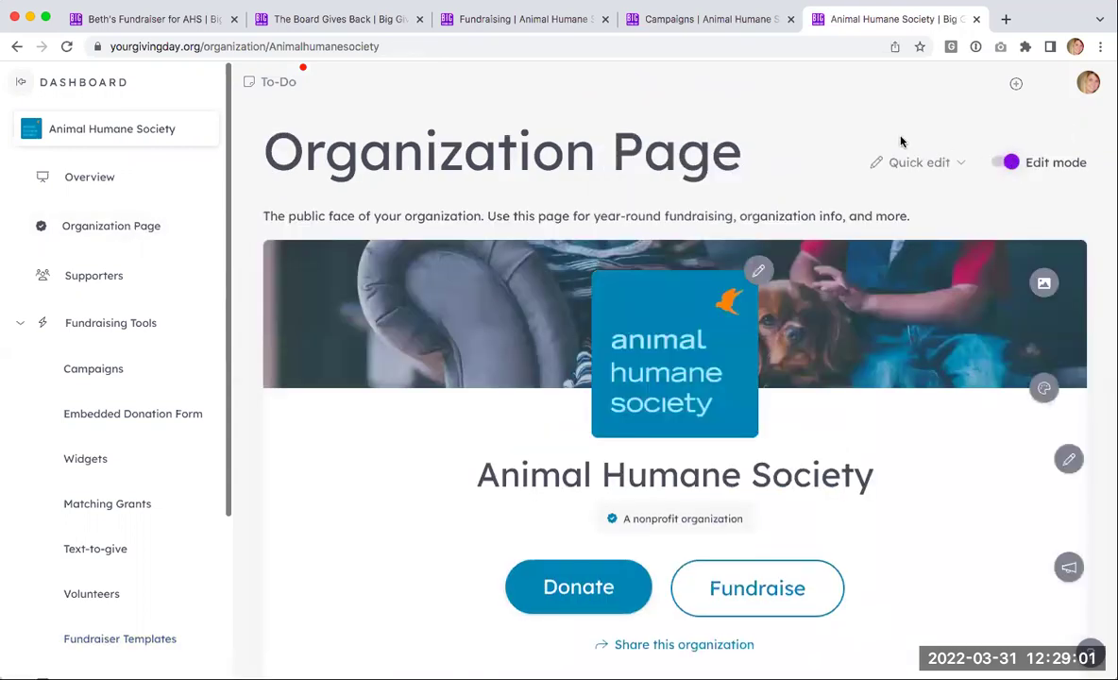
click(1004, 161)
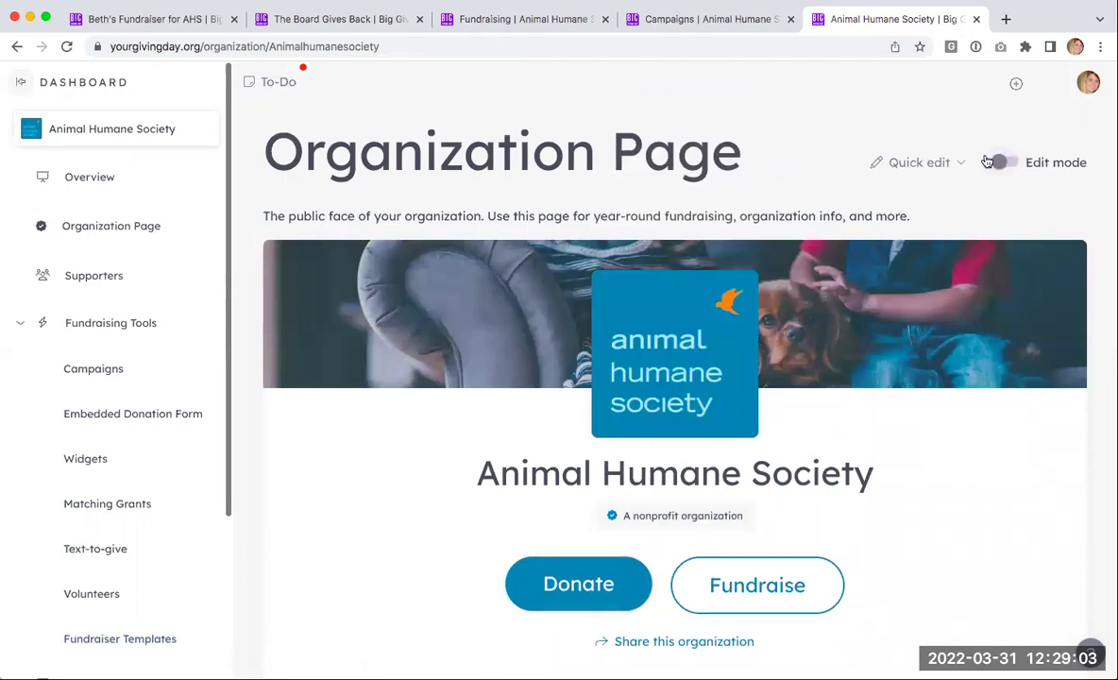
Create a new fundraiser from the organization page and acknowledge the notice about its template.
scroll(746, 174, down, 1)
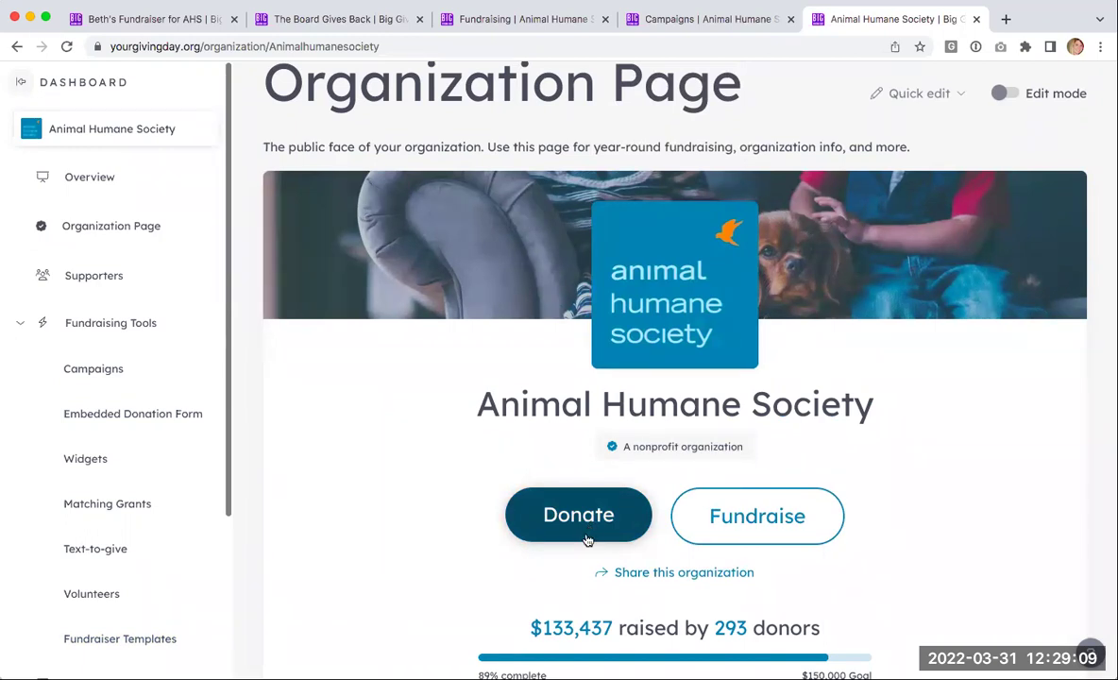
click(784, 531)
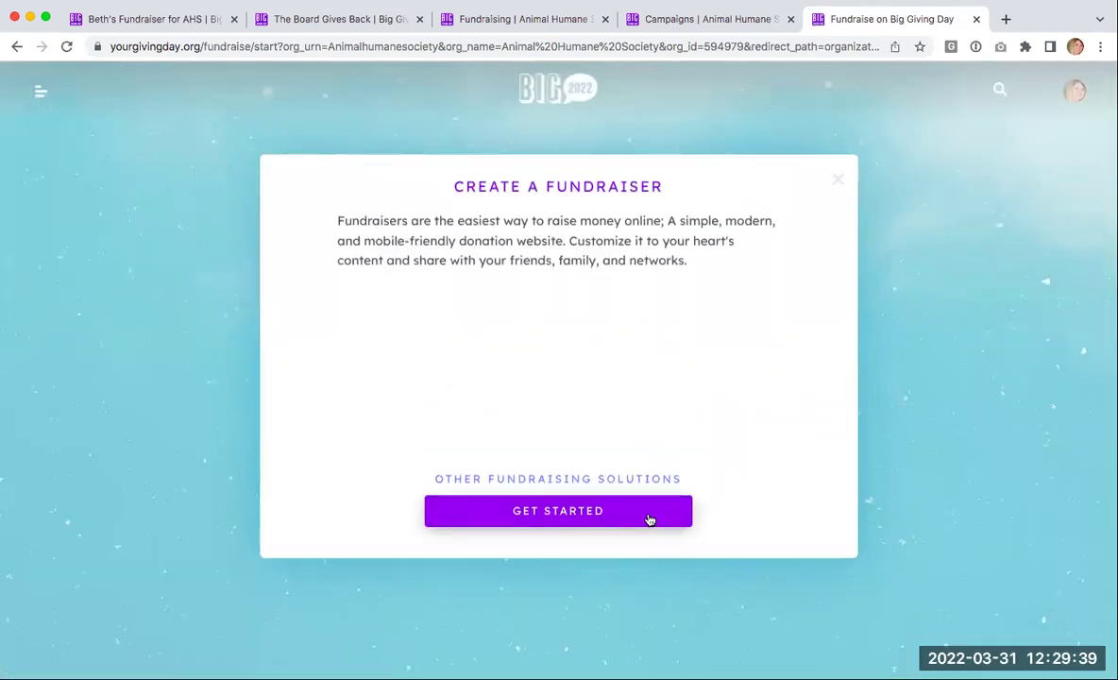
click(649, 518)
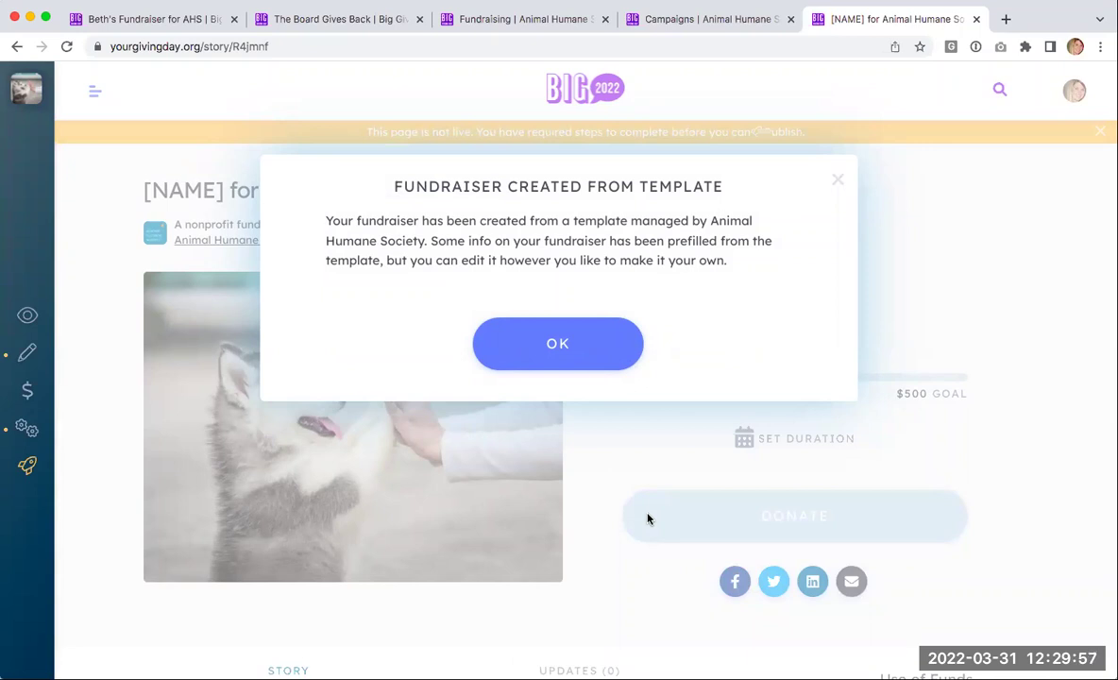
click(559, 341)
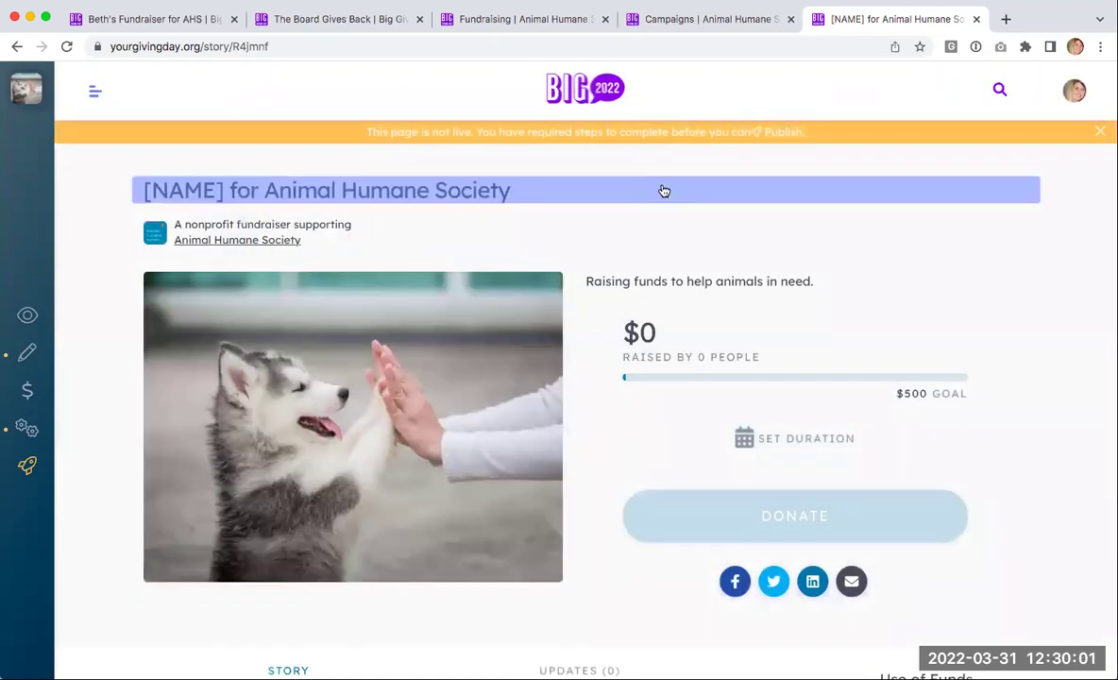
Review the new fundraiser's prefilled title, photo, goal and story, and locate its publishing option.
scroll(664, 191, down, 5)
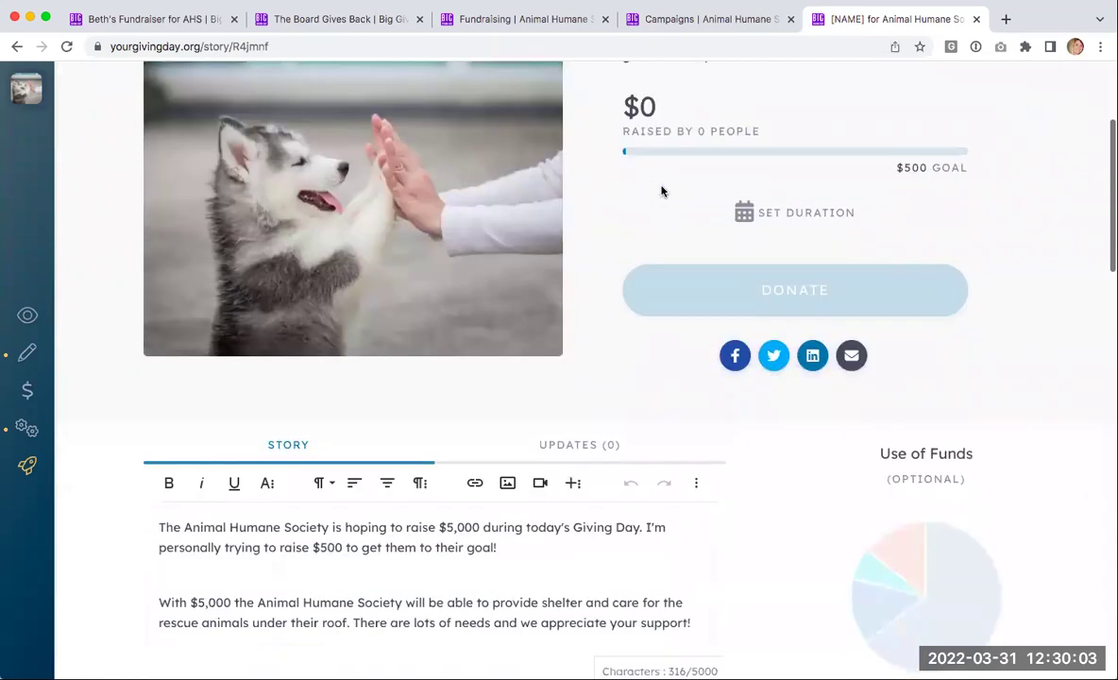
scroll(661, 191, down, 3)
scroll(661, 191, up, 8)
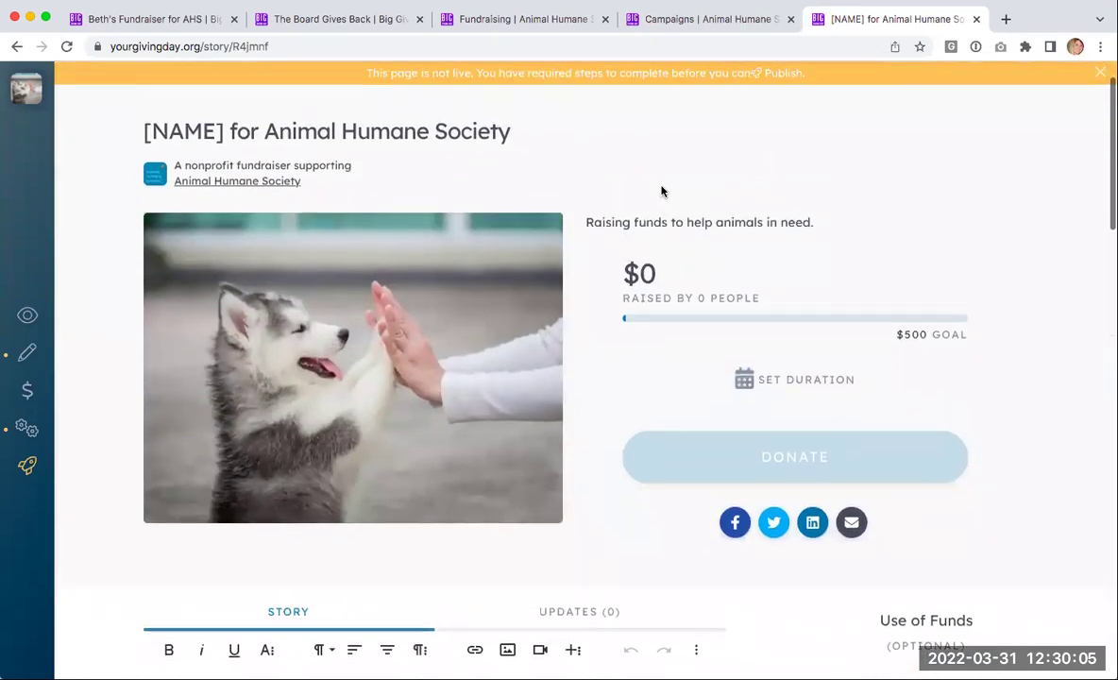
scroll(661, 191, up, 1)
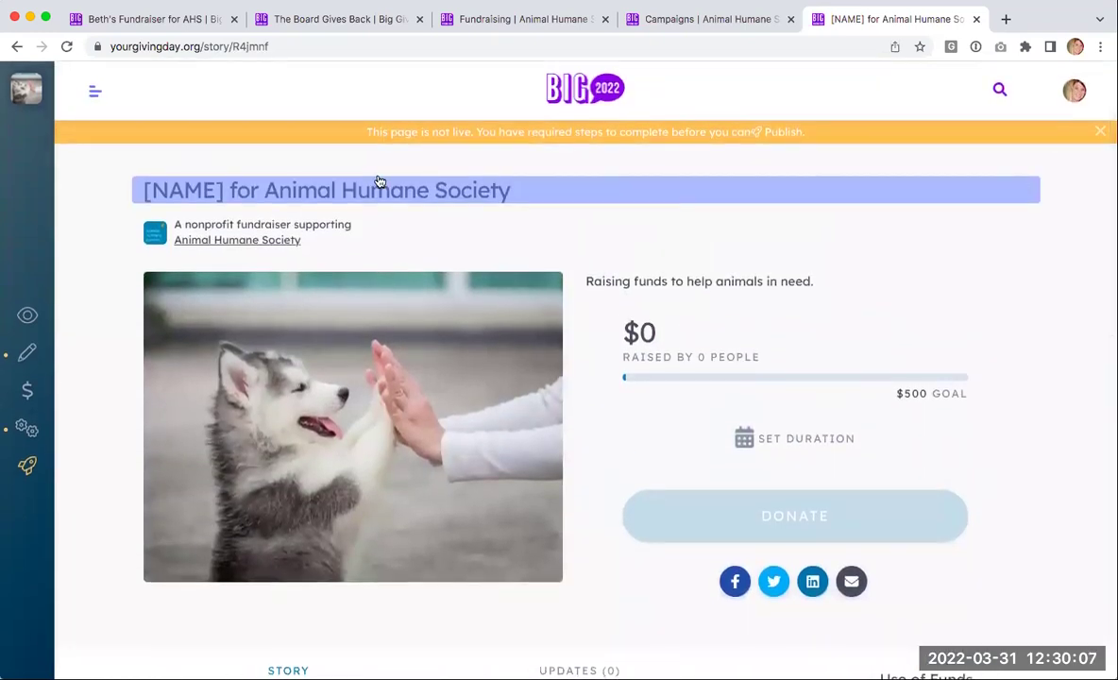
mouse_move(36, 475)
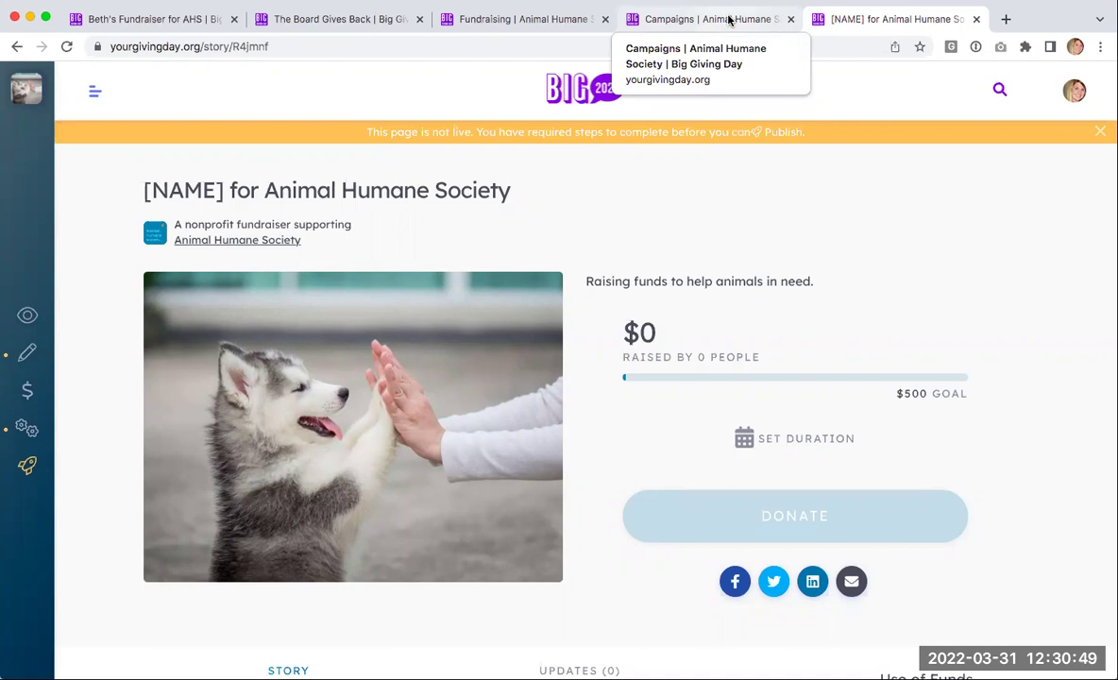
Return to the organization's dashboard and open its Fundraiser Templates list.
click(729, 19)
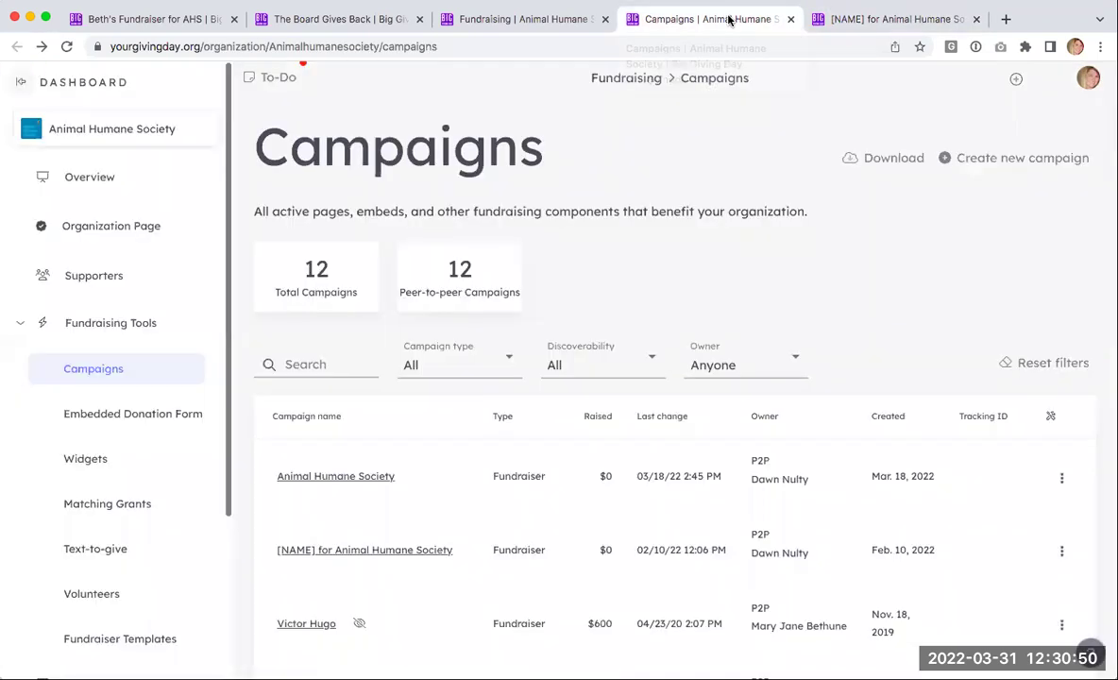
scroll(118, 581, down, 1)
click(118, 583)
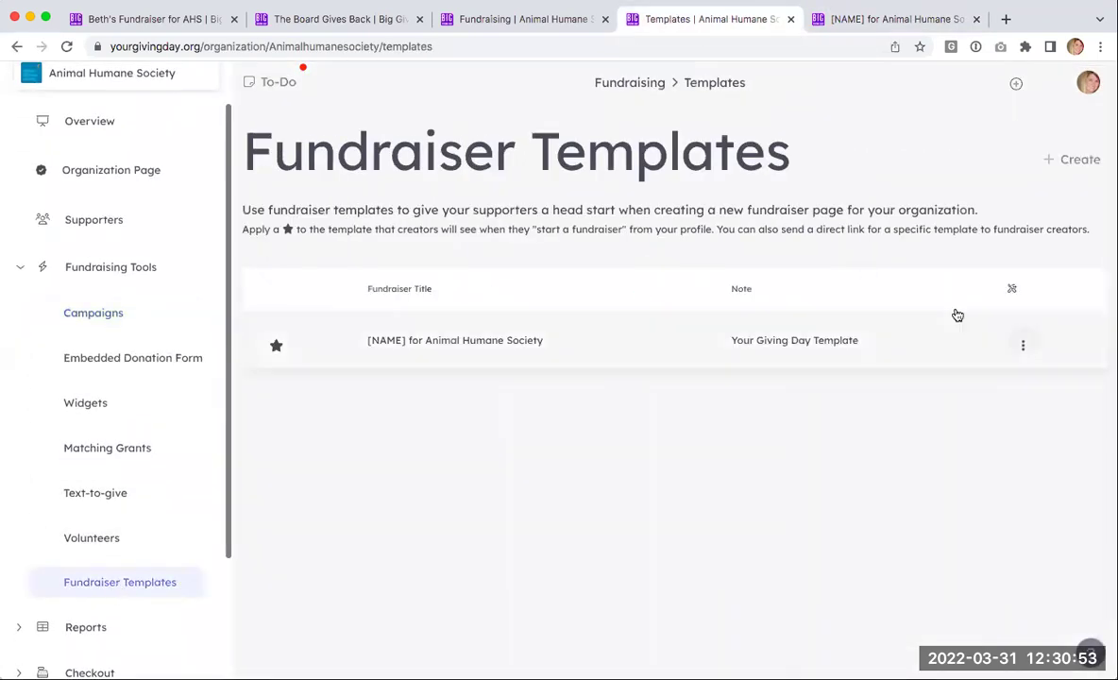
Open the "Your Giving Day Template" for editing and examine its admin note and the [NAME] placeholder in the fundraiser title.
click(1021, 344)
click(987, 417)
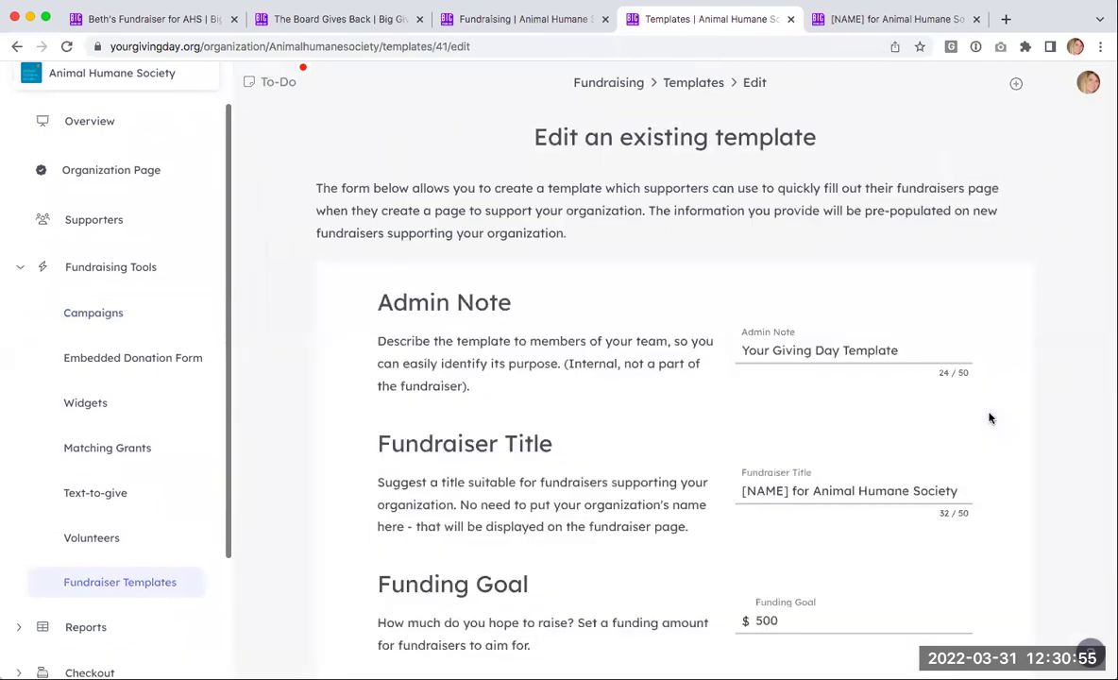
scroll(1082, 341, down, 1)
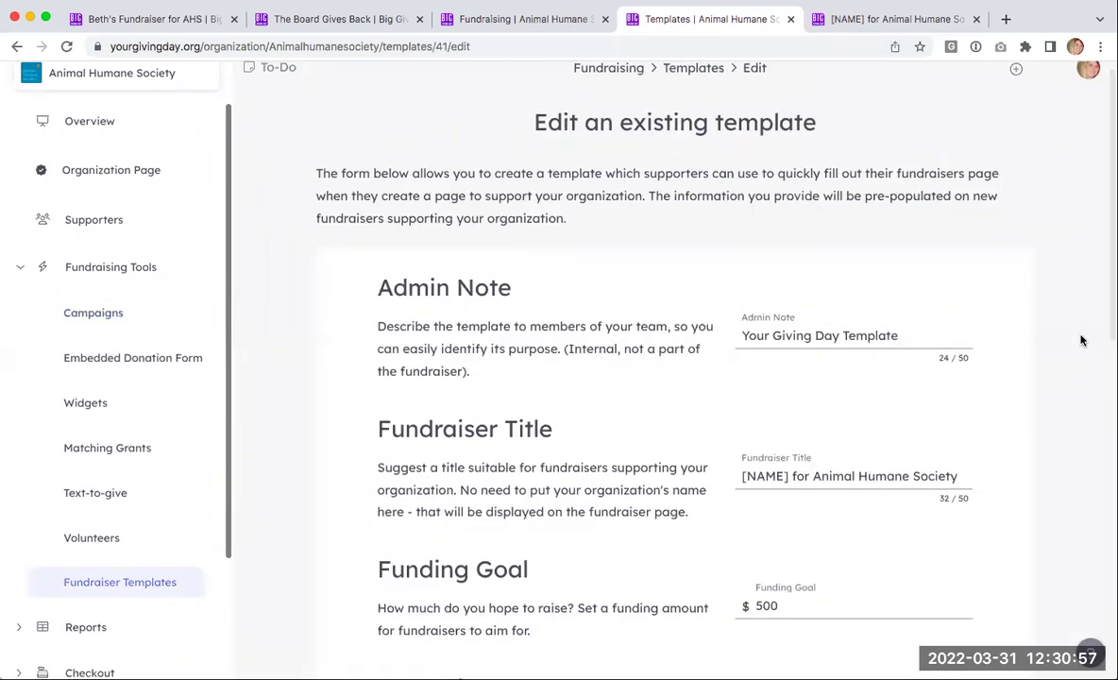
scroll(1082, 341, down, 1)
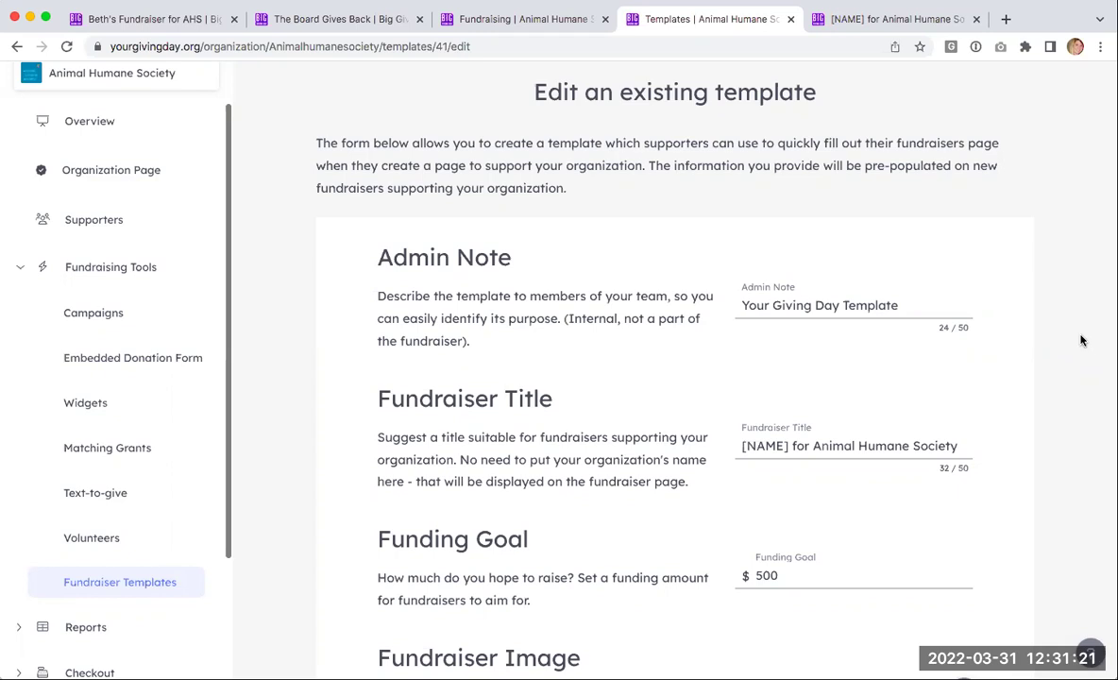
scroll(878, 307, down, 3)
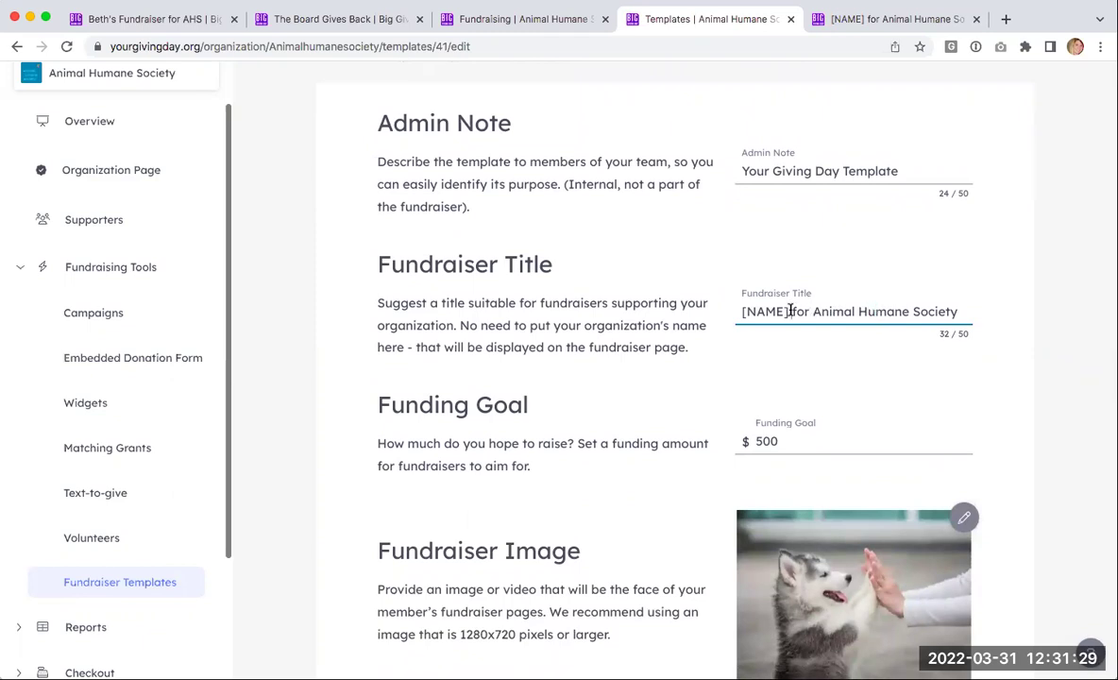
drag(789, 311, 729, 312)
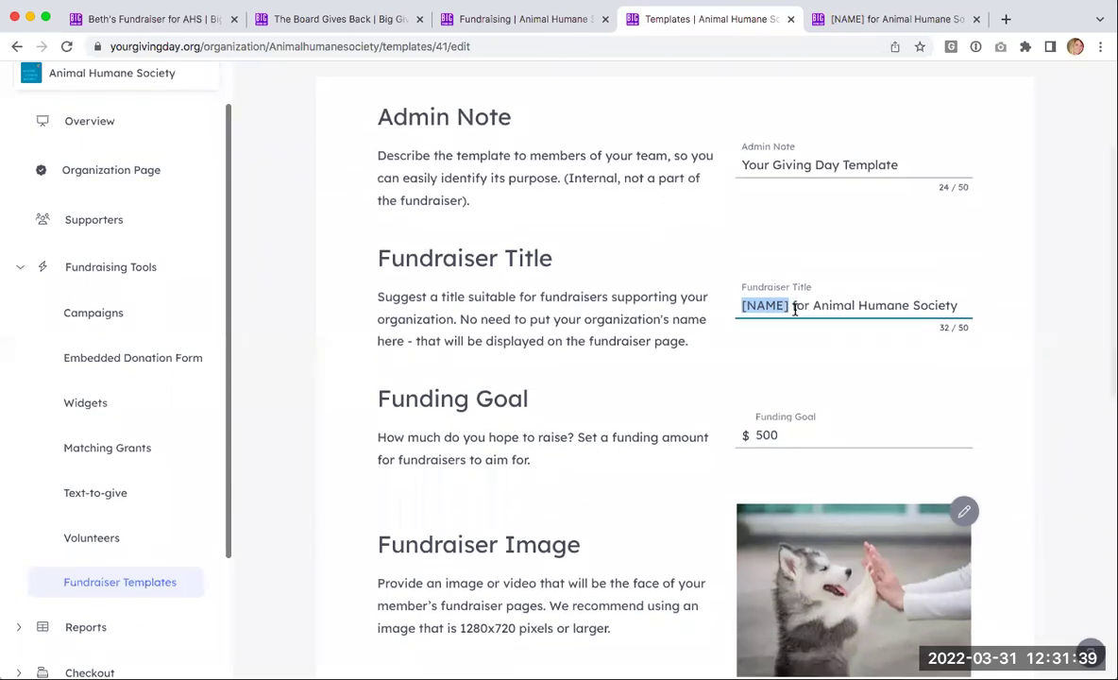
scroll(795, 313, down, 2)
scroll(794, 312, down, 1)
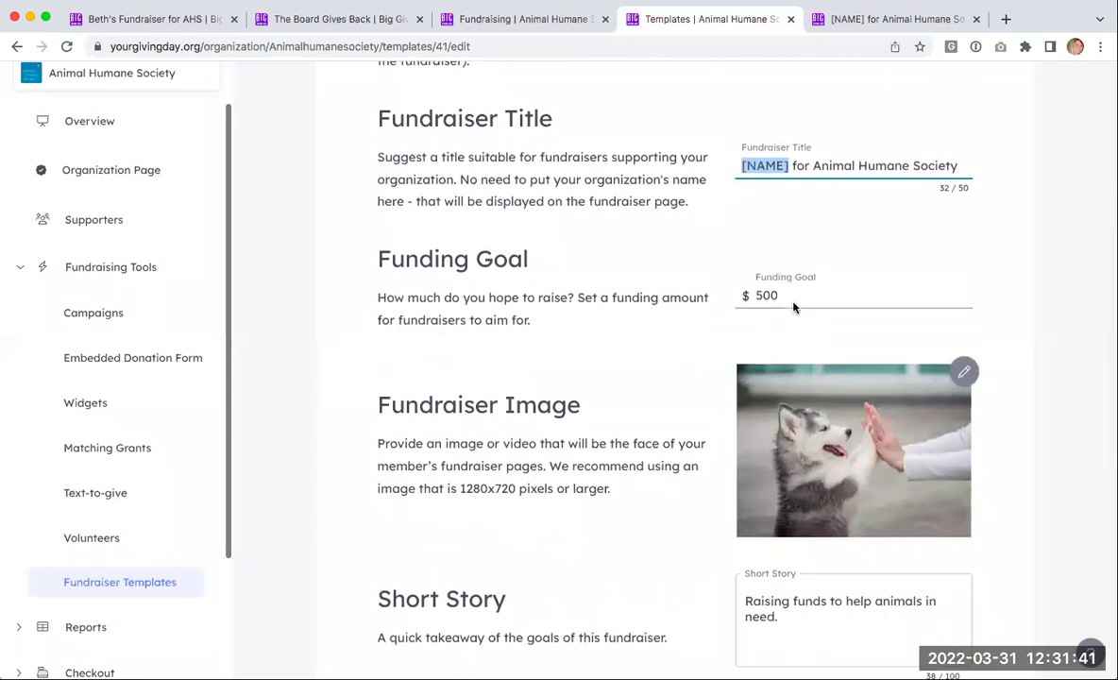
Open the template's fundraiser image for editing to see the image and video source options, and close it without changes.
scroll(792, 295, down, 3)
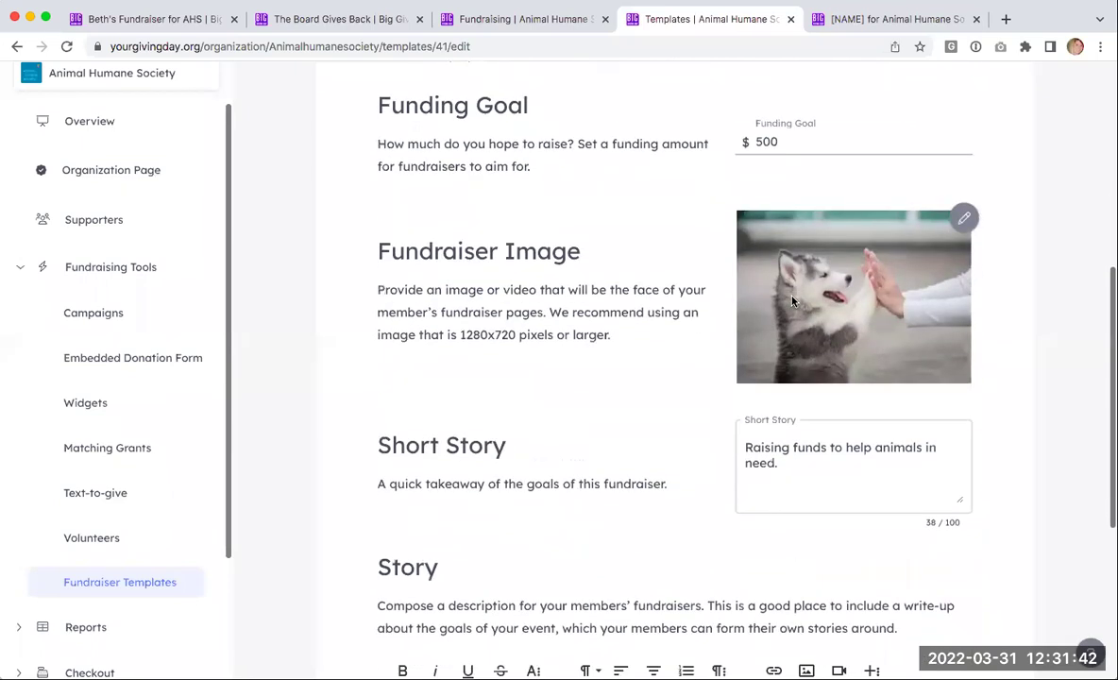
click(963, 220)
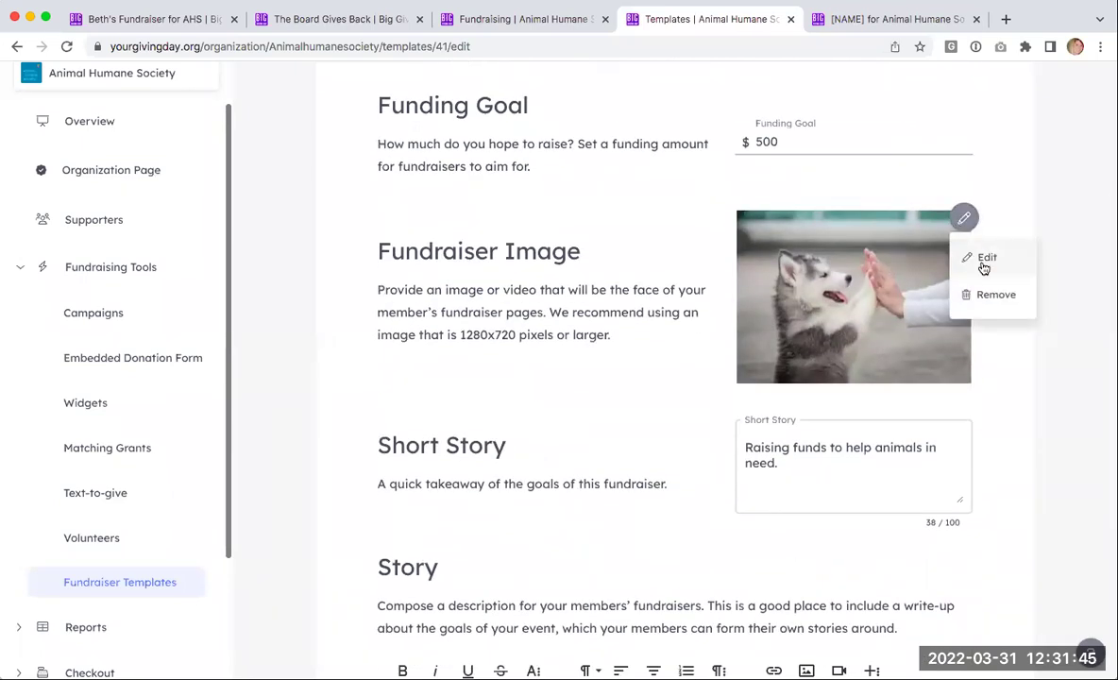
click(982, 259)
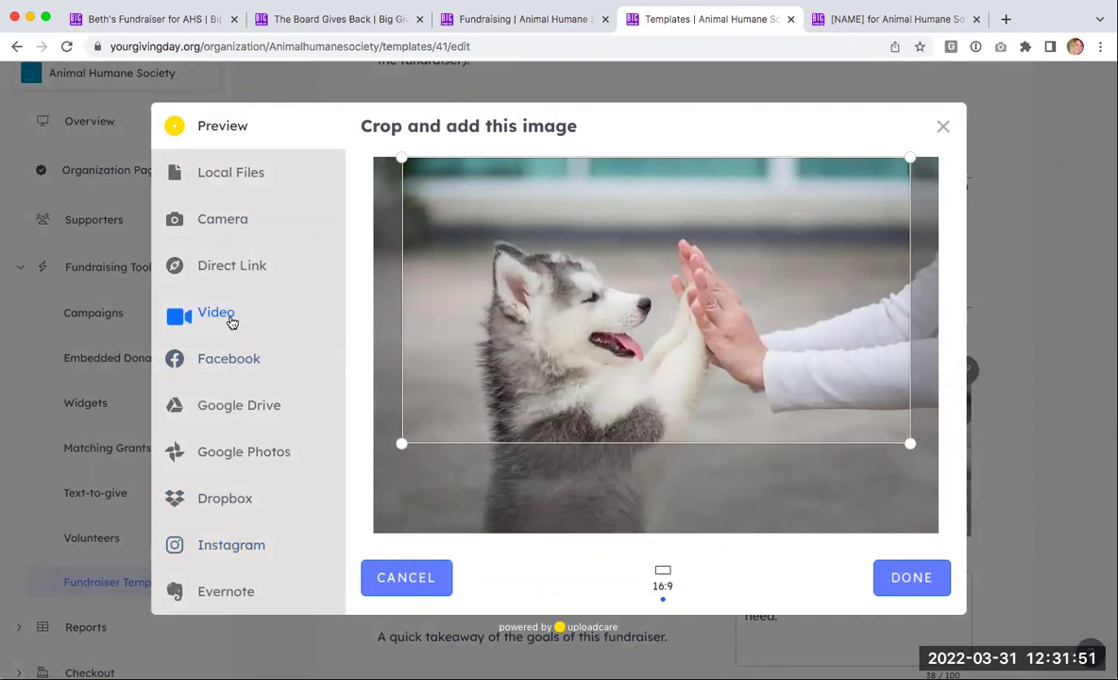
click(942, 127)
Review the template's short story, full story and update option, and return to the beginning of the form.
scroll(942, 132, down, 5)
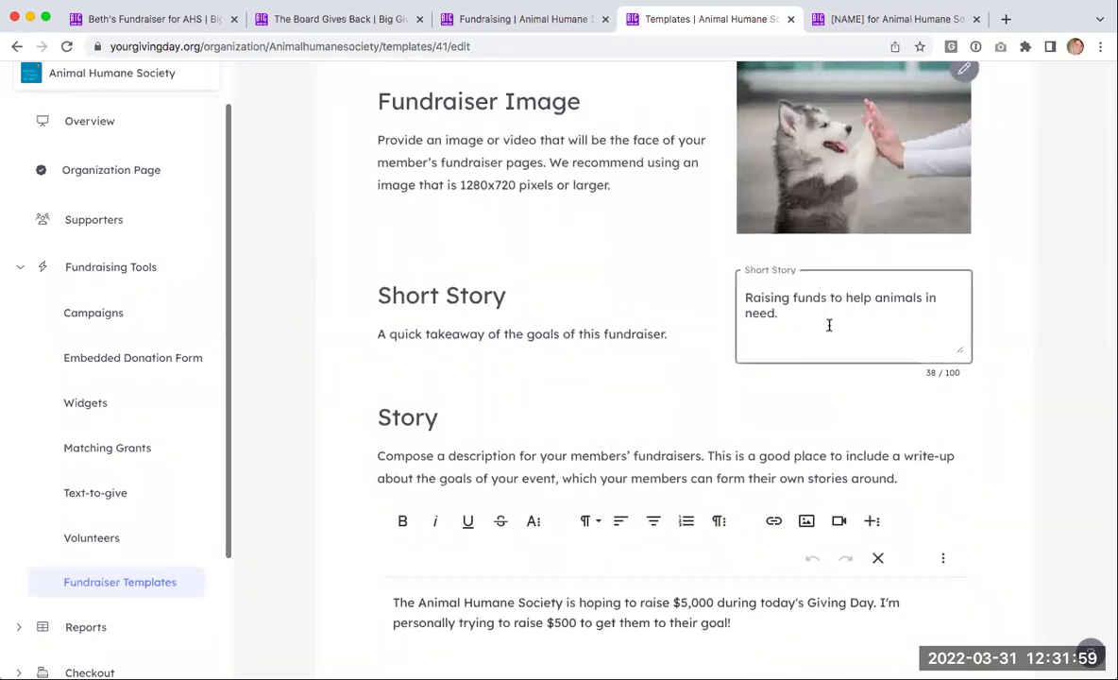
scroll(830, 327, down, 1)
scroll(814, 272, down, 3)
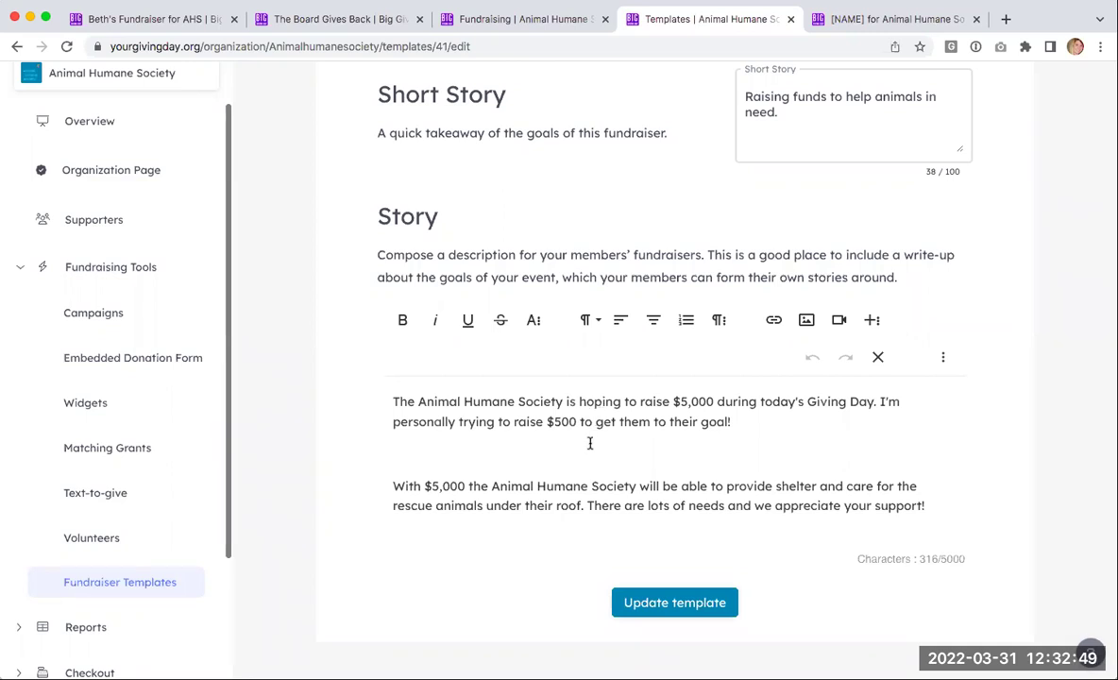
scroll(590, 443, up, 5)
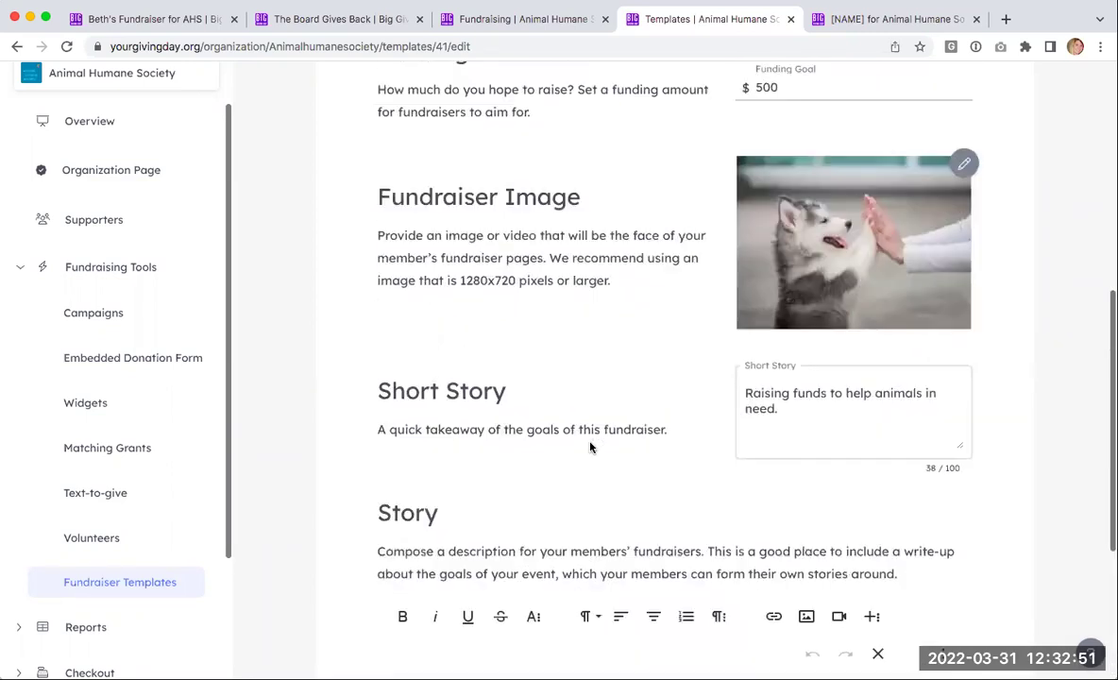
scroll(590, 446, up, 2)
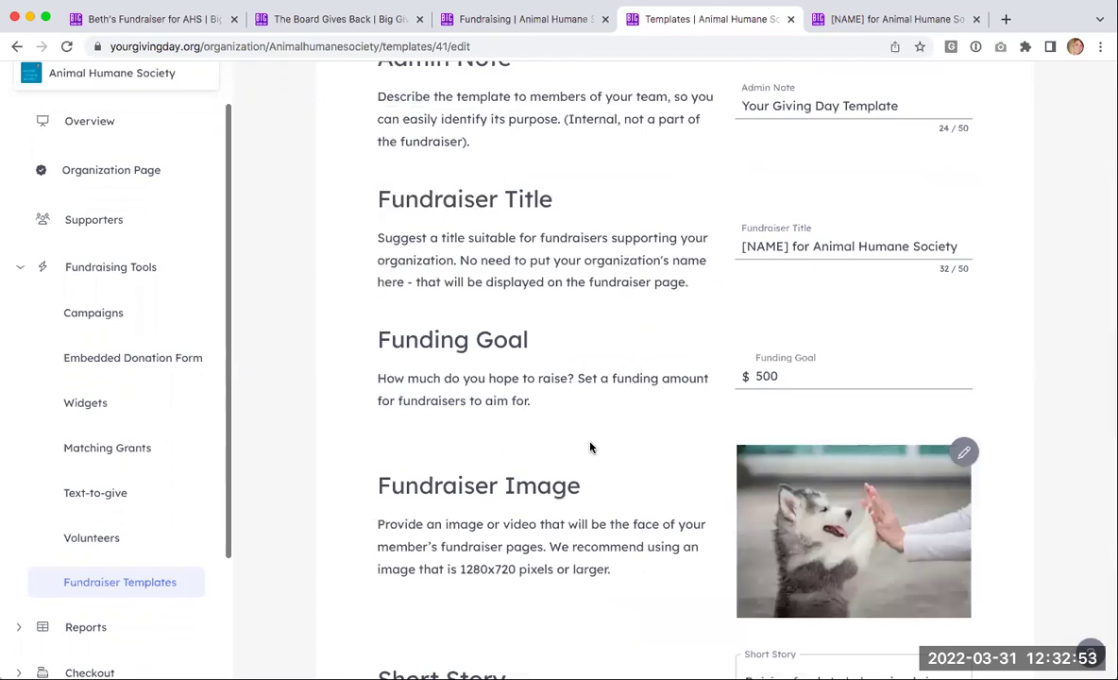
scroll(590, 446, up, 3)
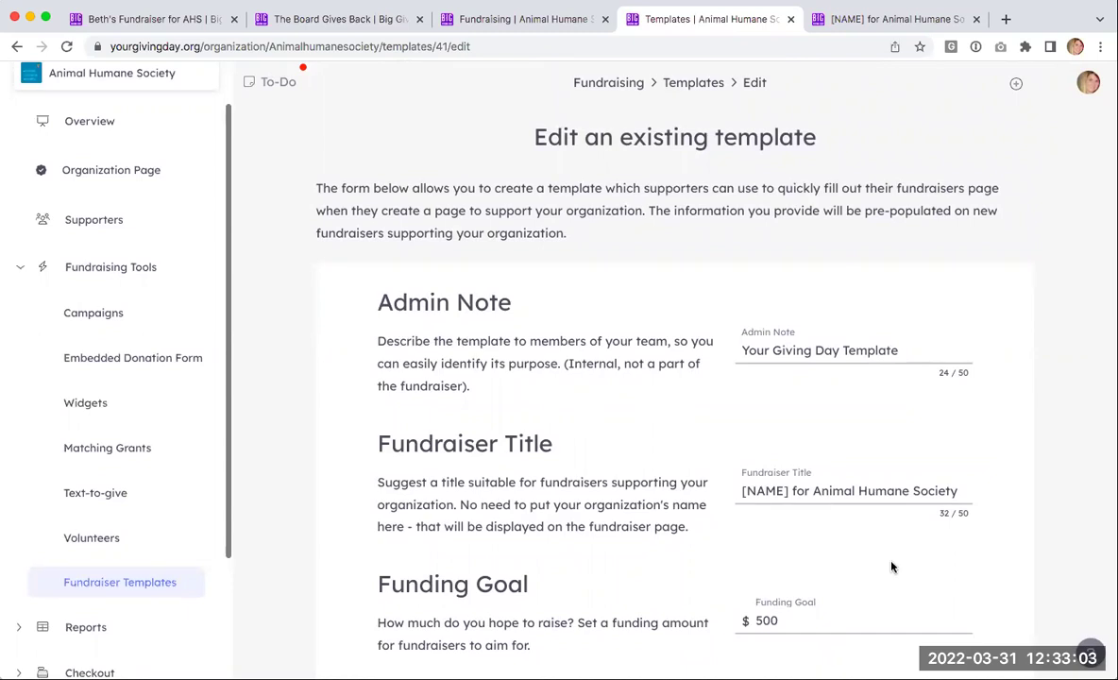
Switch to the GiveBIG peer-to-peer fundraising PDF and show the Peer-to-Peer Fundraising FAQs page.
key(super+Tab)
scroll(893, 566, down, 5)
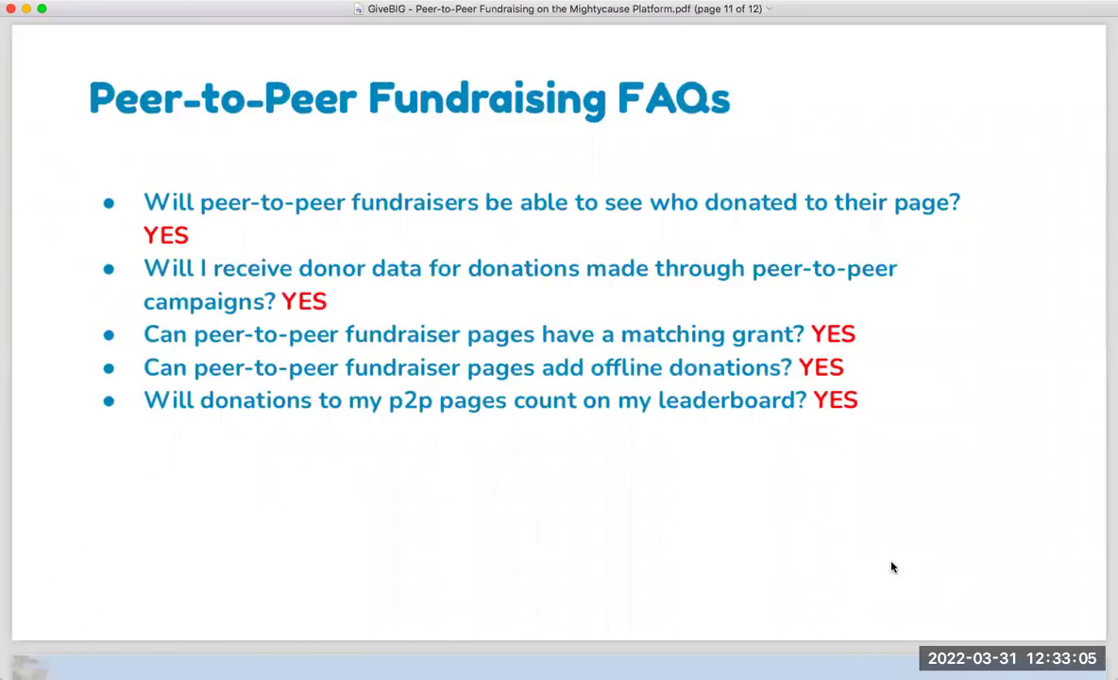